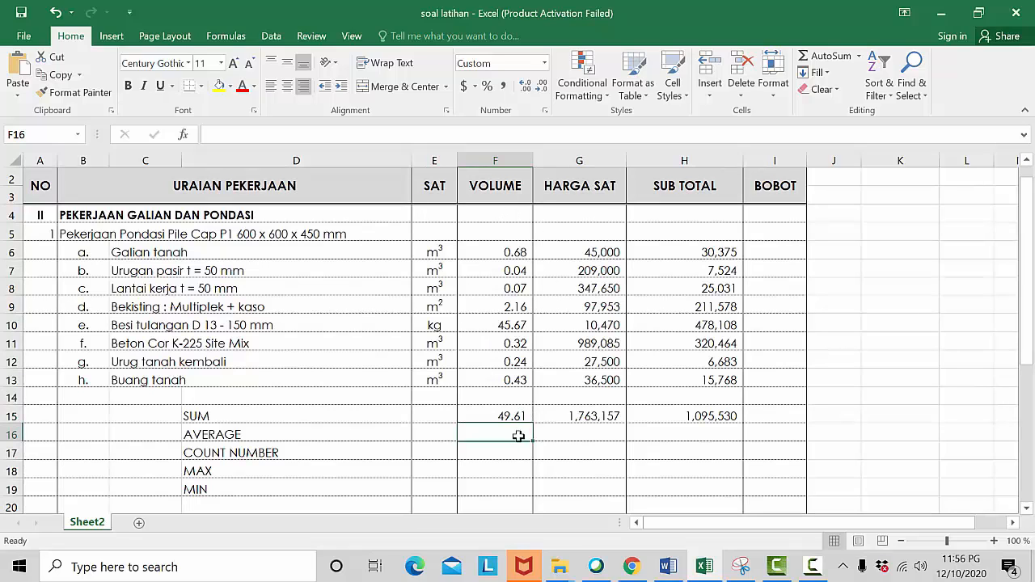
Calculate the average of the volumes F6:F13 in cell F16 with the AVERAGE function
click(860, 57)
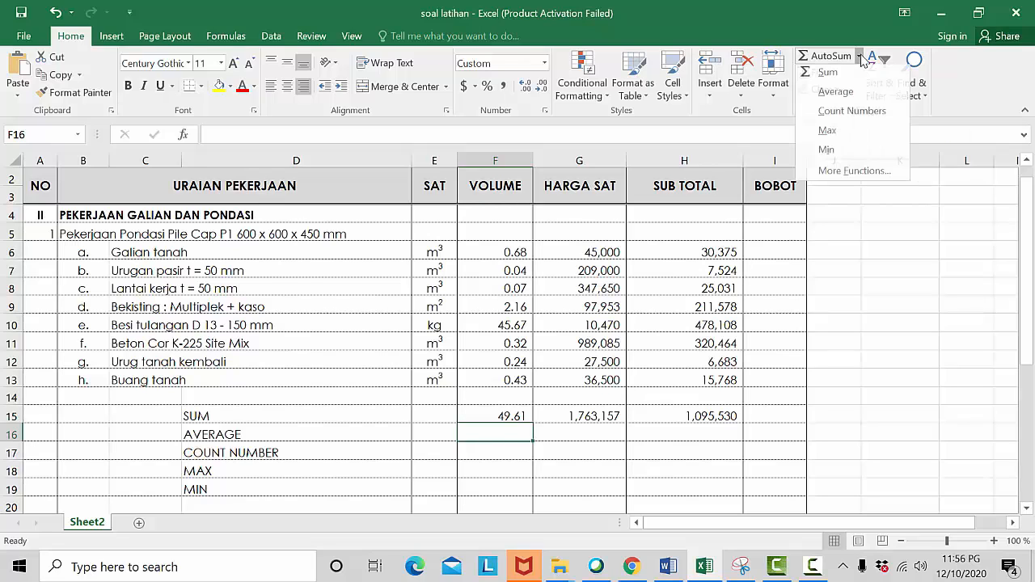
click(835, 95)
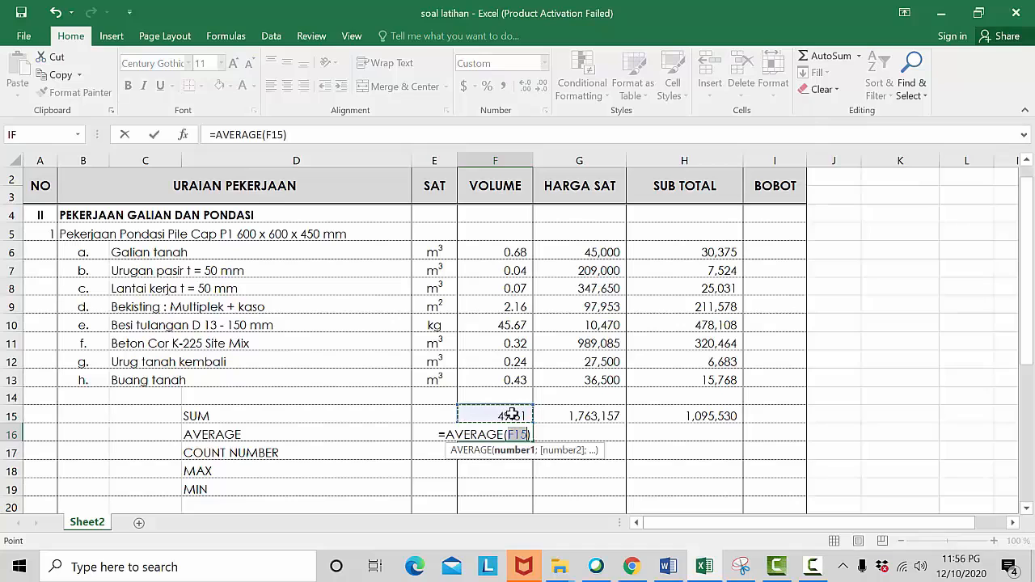
click(525, 252)
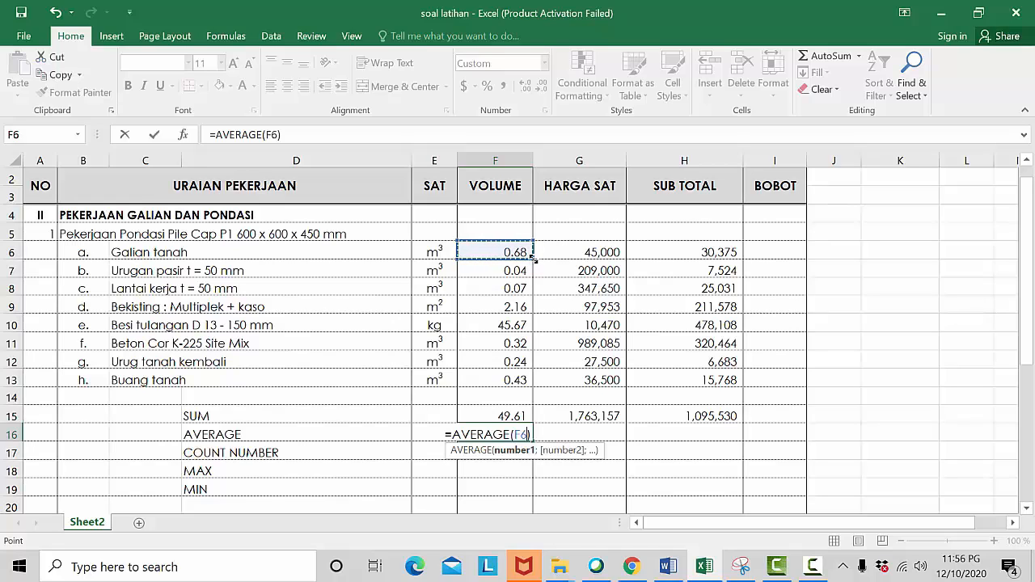
click(534, 259)
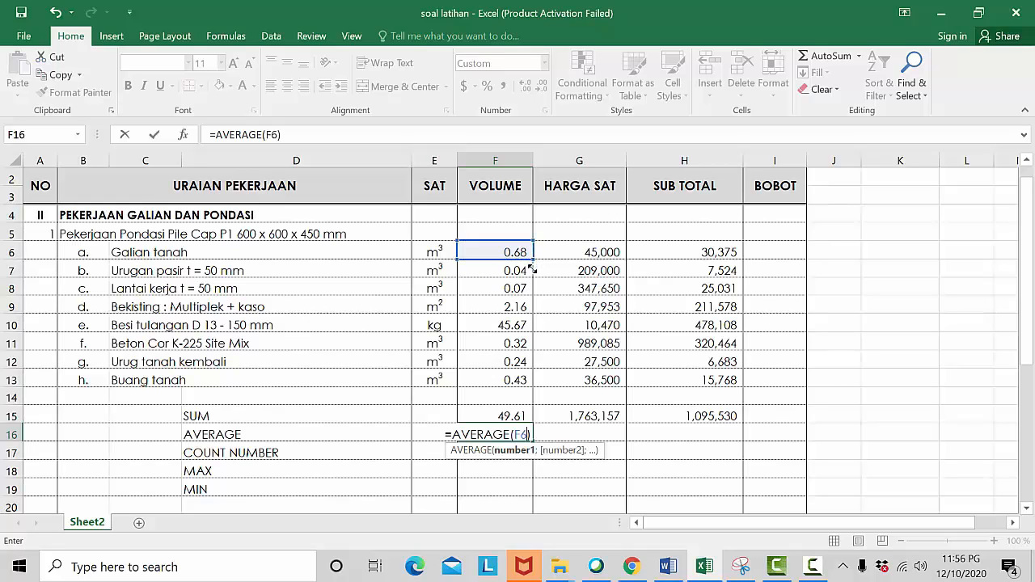
drag(533, 269, 532, 389)
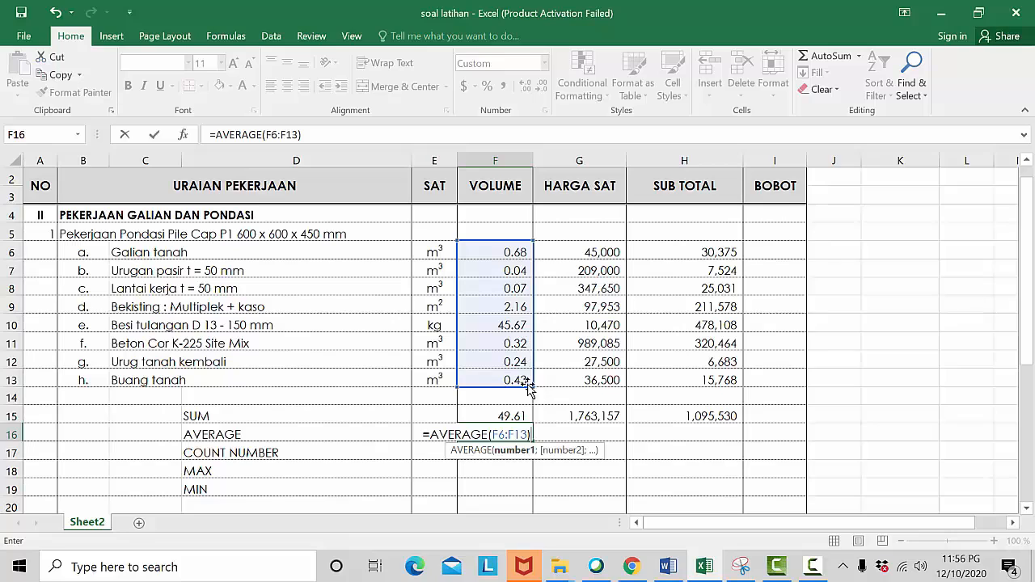
key(Return)
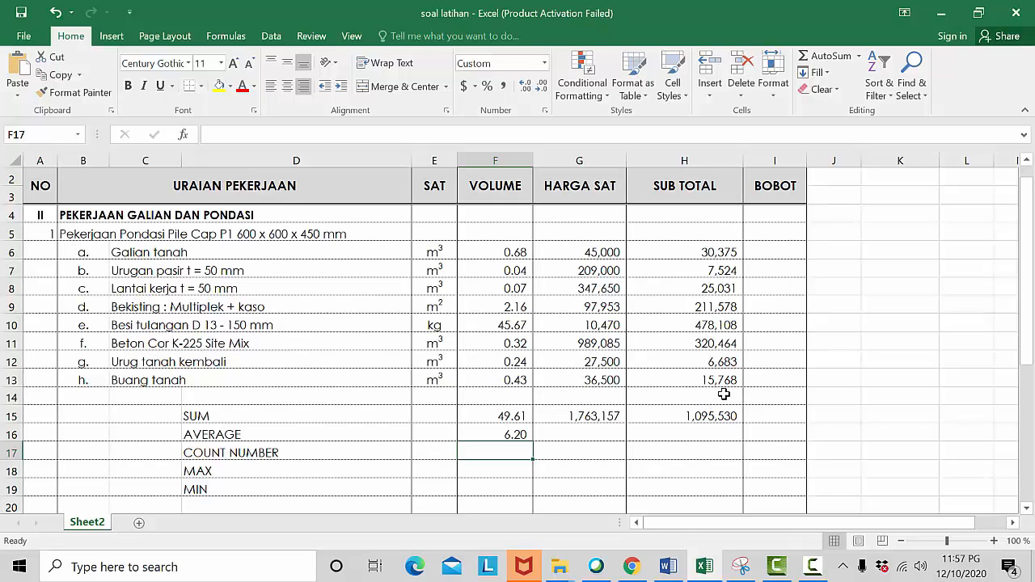
Fill the sub total formula from H7 down through H13
click(587, 434)
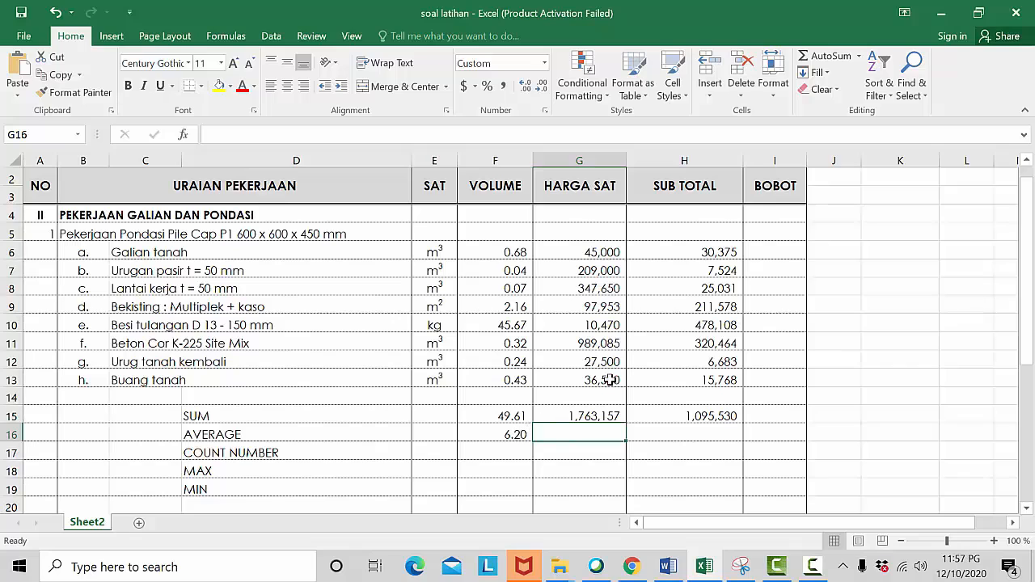
click(733, 272)
drag(743, 277, 739, 385)
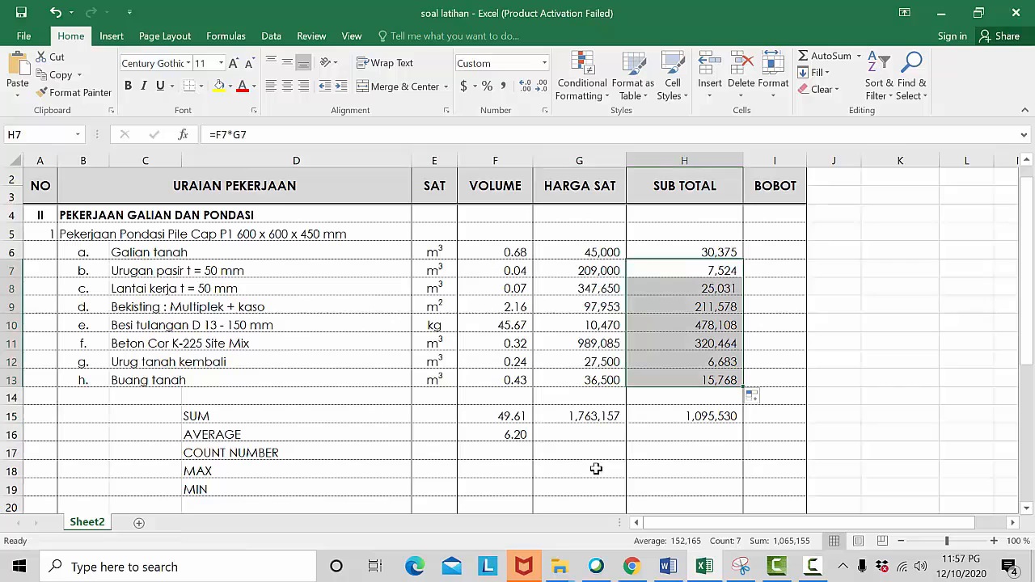
Copy the AVERAGE formula from F16 across to G16 and H16 for the unit price and sub total columns
click(509, 435)
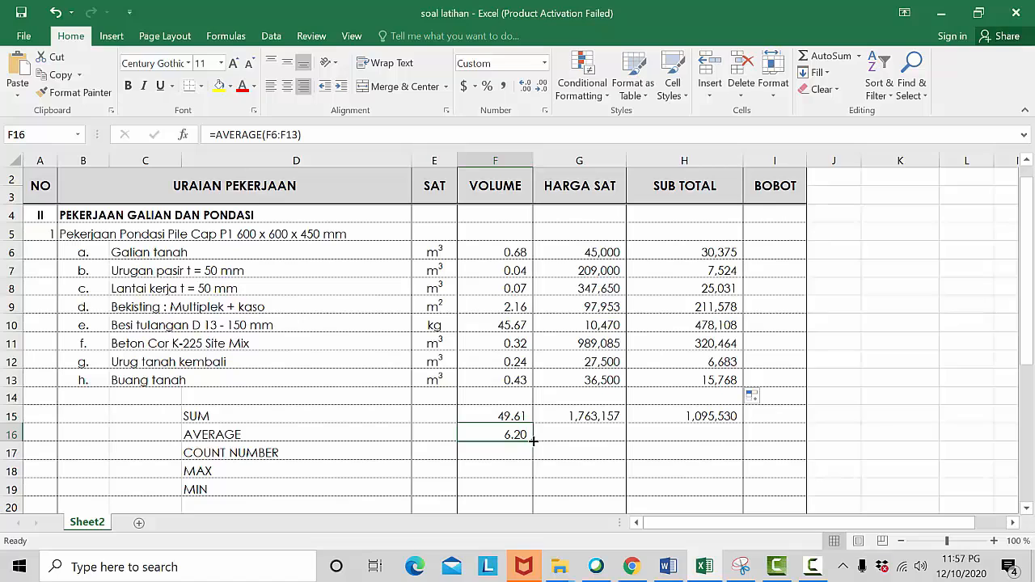
drag(533, 441, 533, 440)
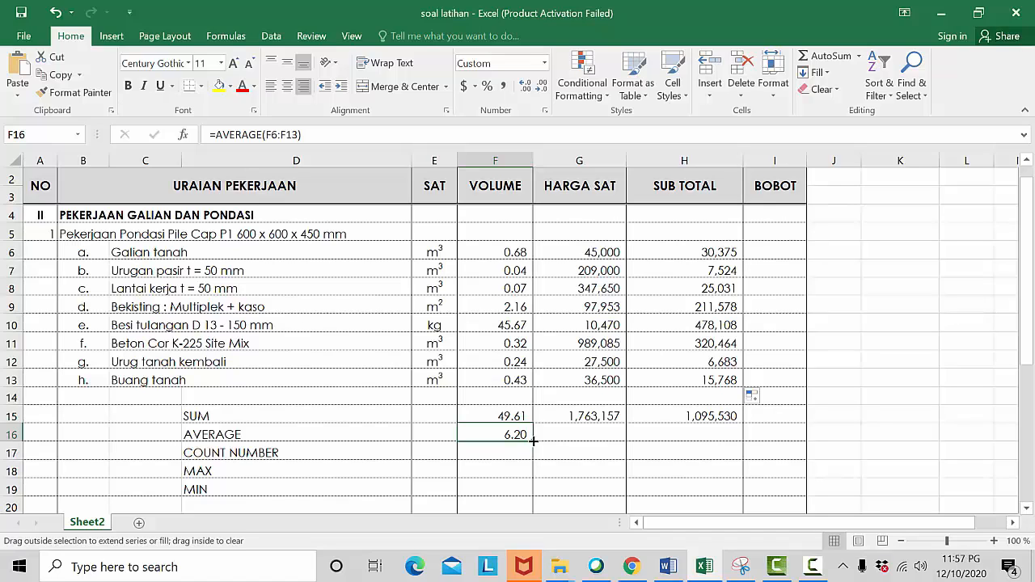
drag(540, 441, 708, 440)
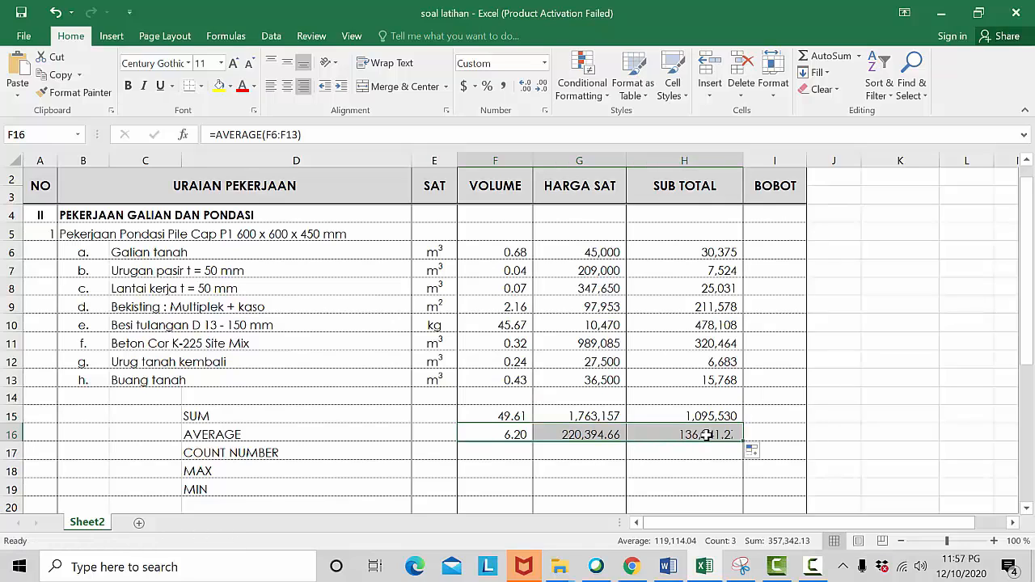
Check which cell ranges the copied AVERAGE formulas in G16 and H16 refer to
click(607, 441)
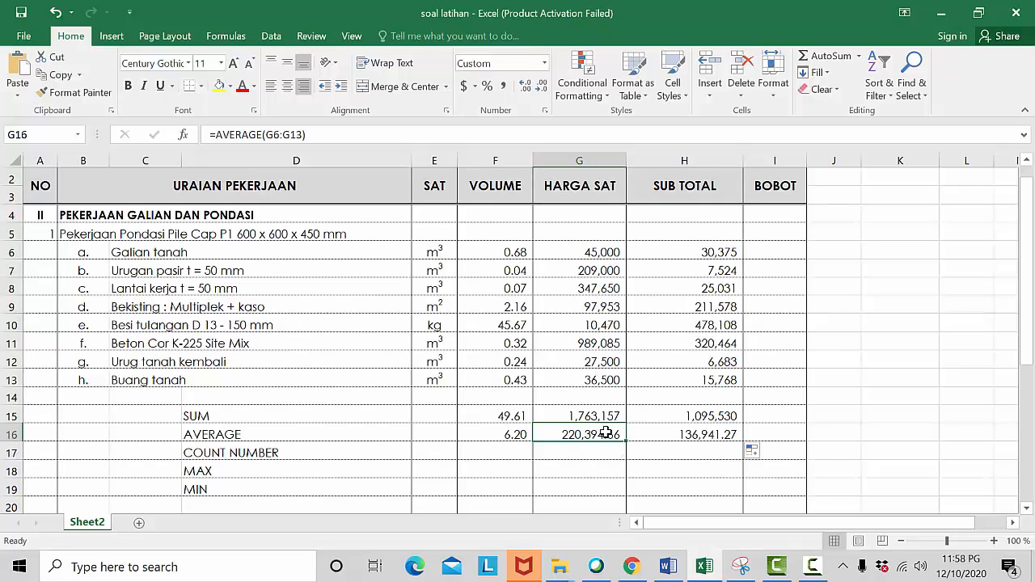
double_click(605, 434)
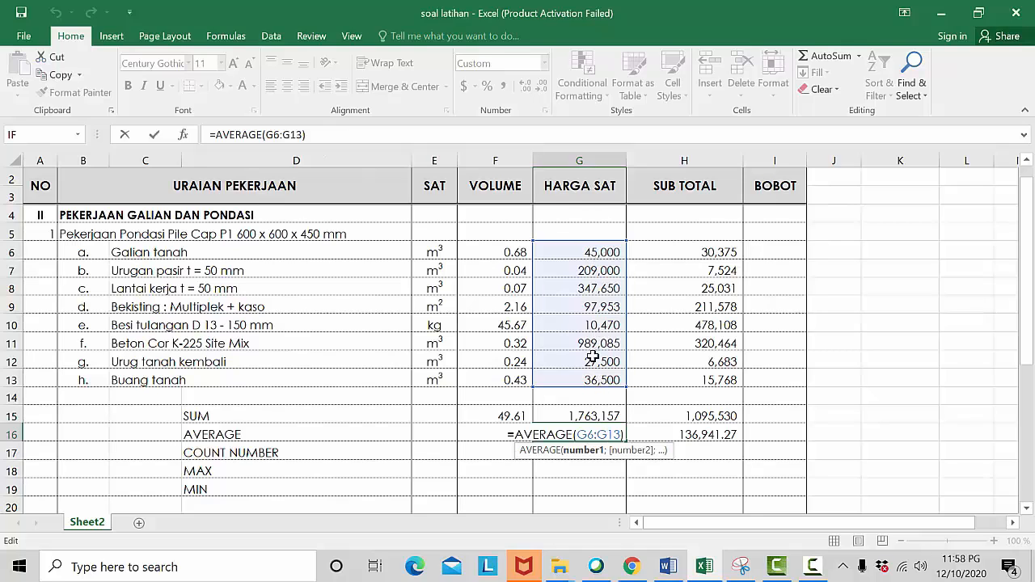
key(Return)
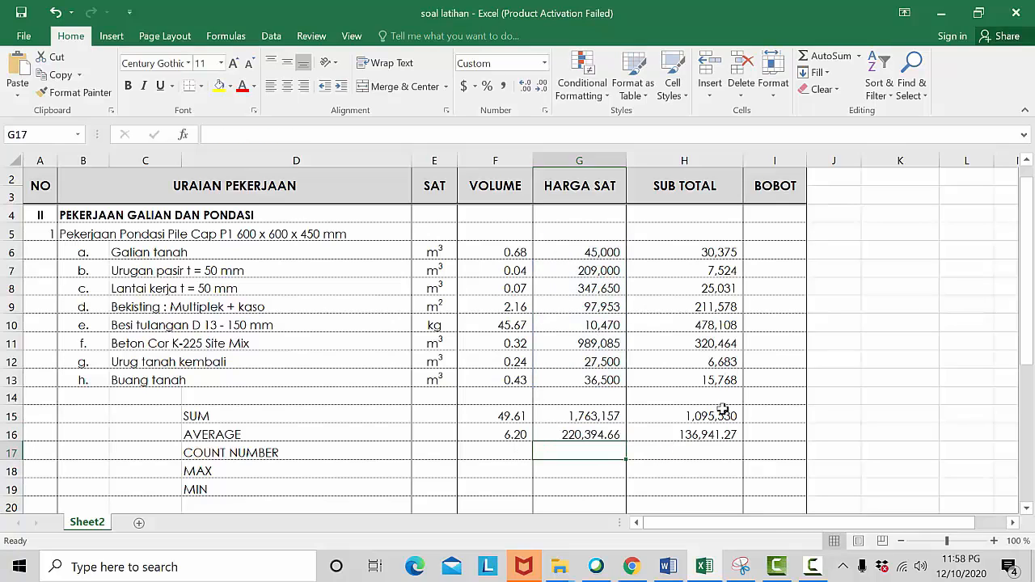
click(722, 434)
double_click(722, 435)
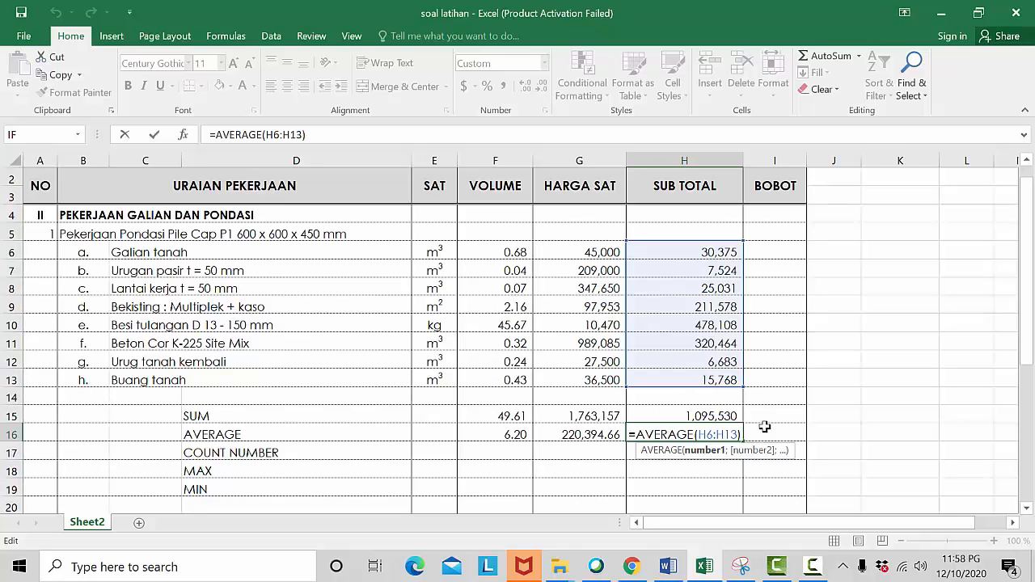
key(Return)
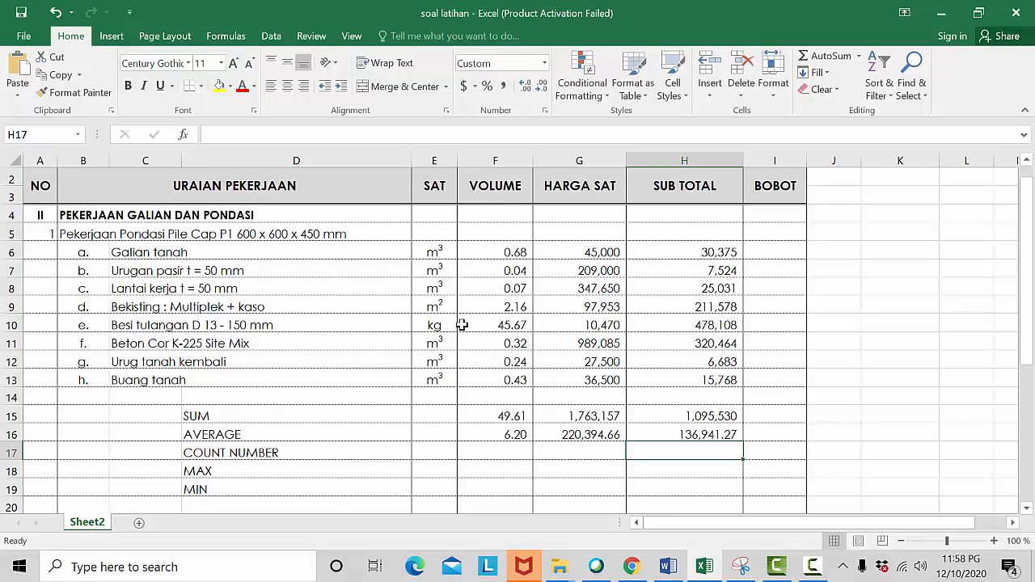
Count the numeric entries in F6:F13 in cell F17 with the COUNT function
click(505, 453)
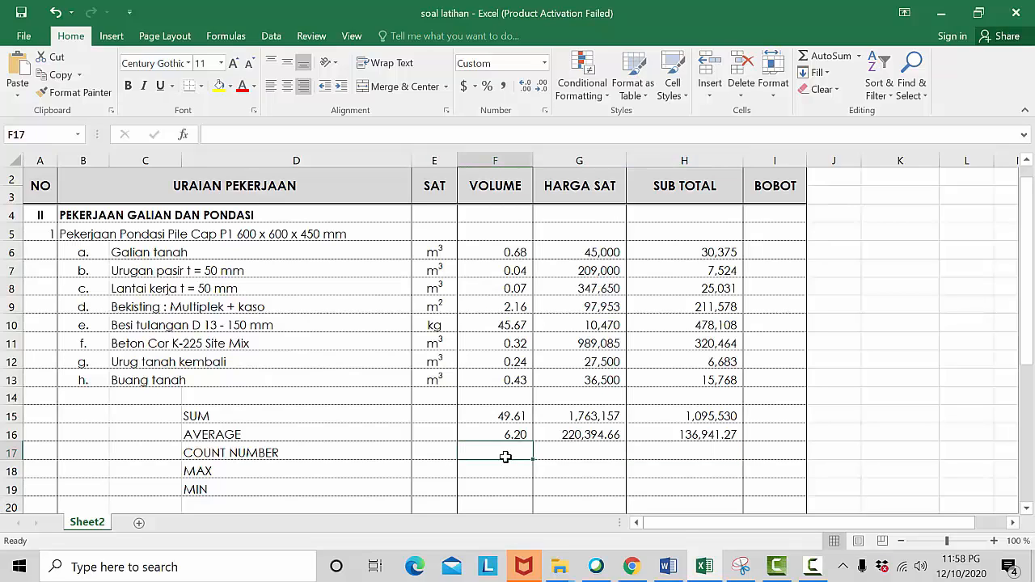
click(859, 55)
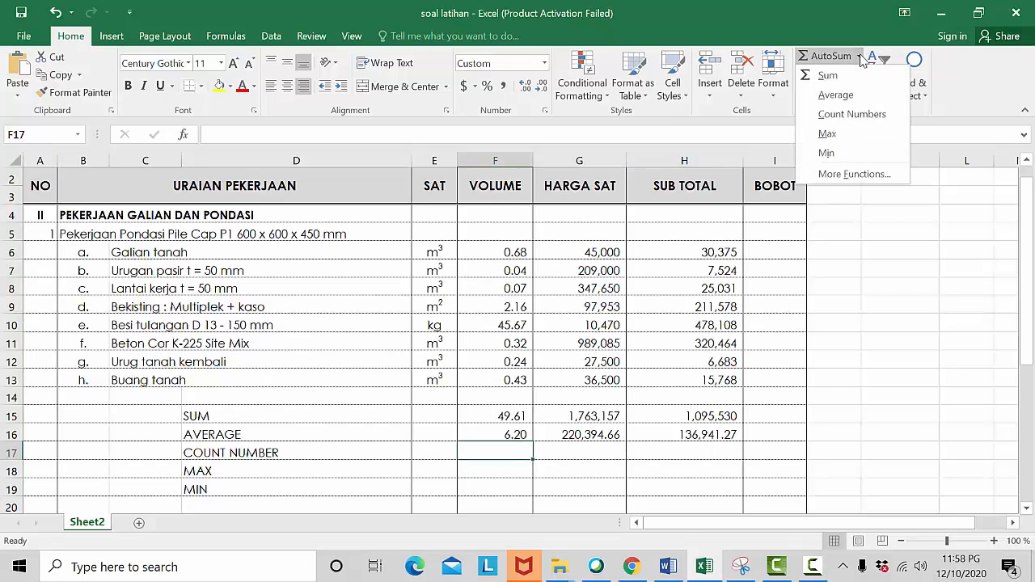
click(852, 114)
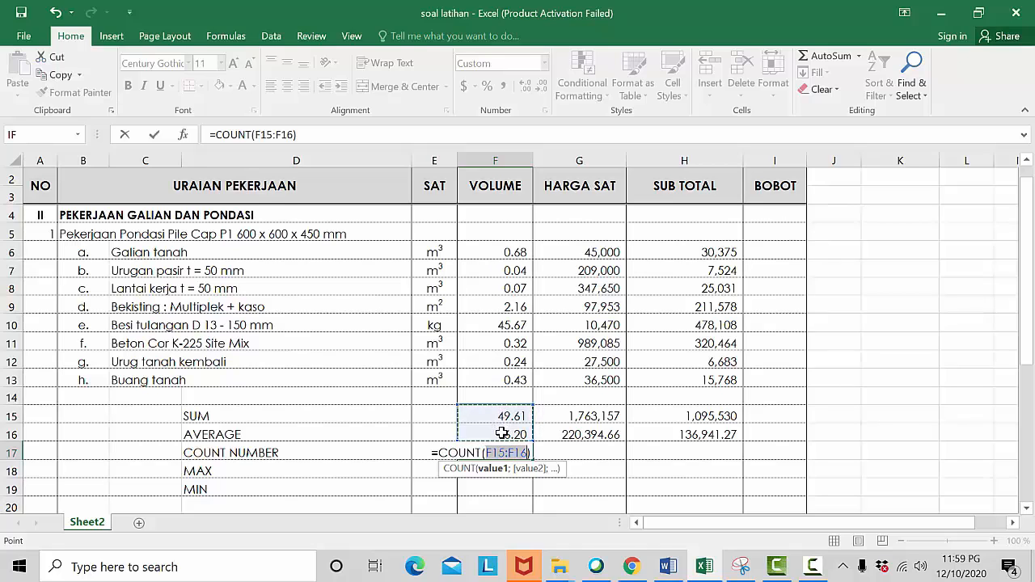
click(519, 252)
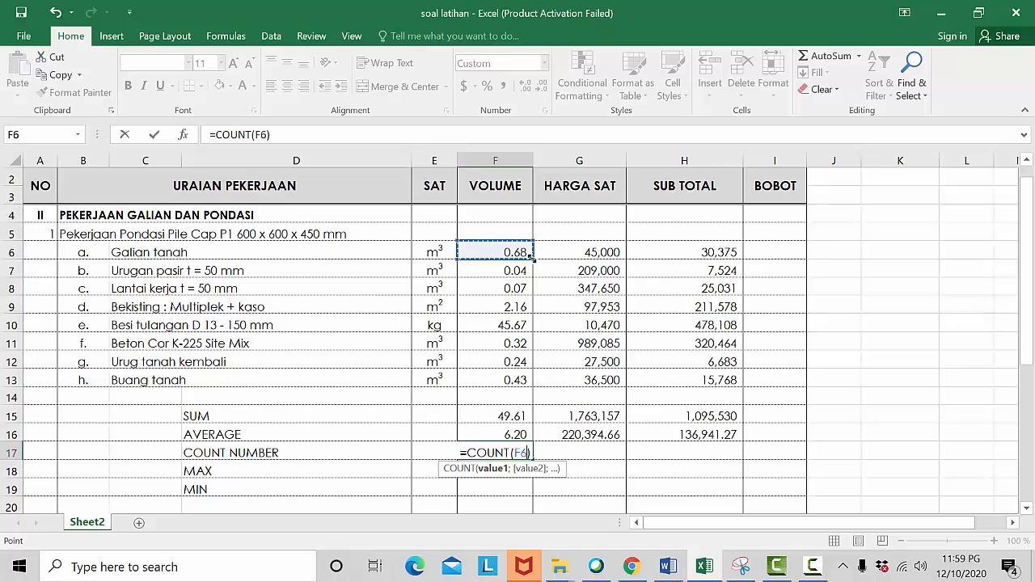
click(531, 258)
drag(527, 270, 529, 387)
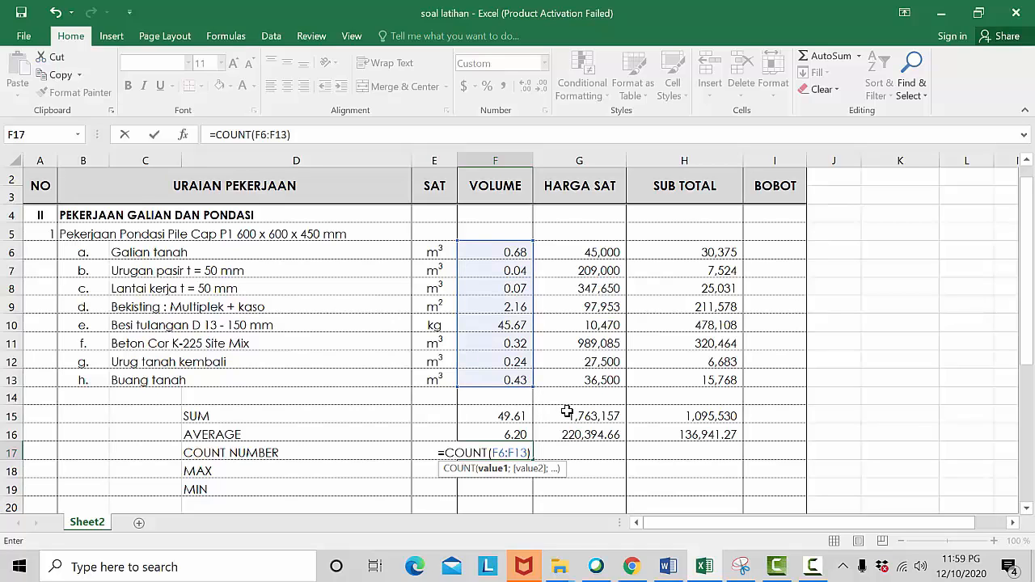
key(Return)
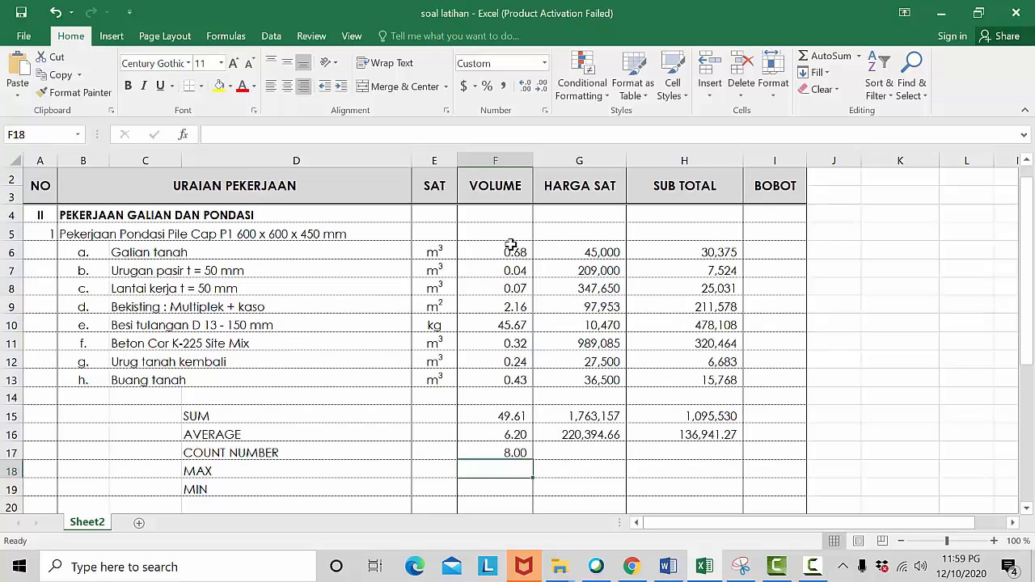
Copy the COUNT formula from F17 across to G17 and H17
drag(518, 251, 518, 307)
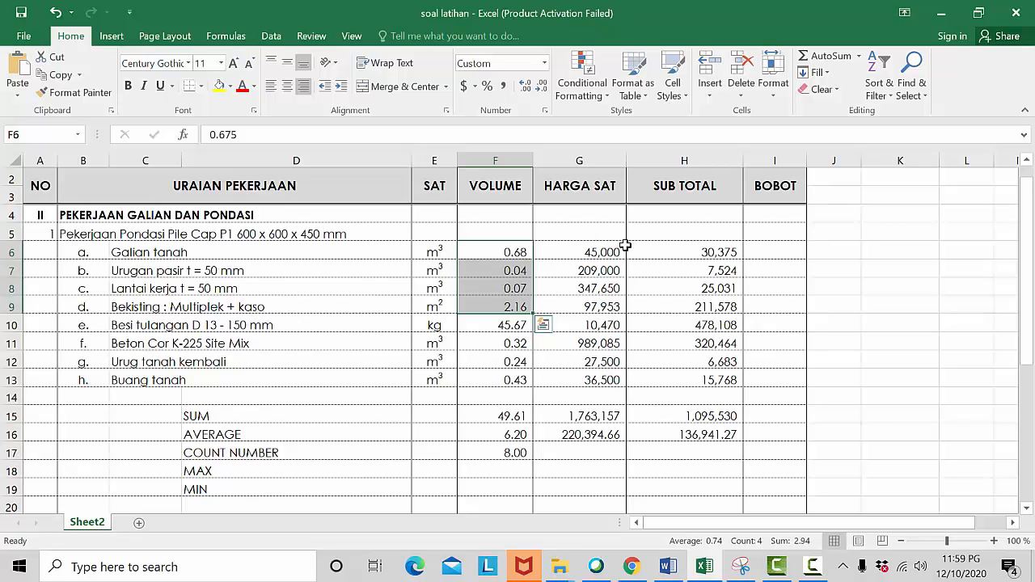
click(522, 453)
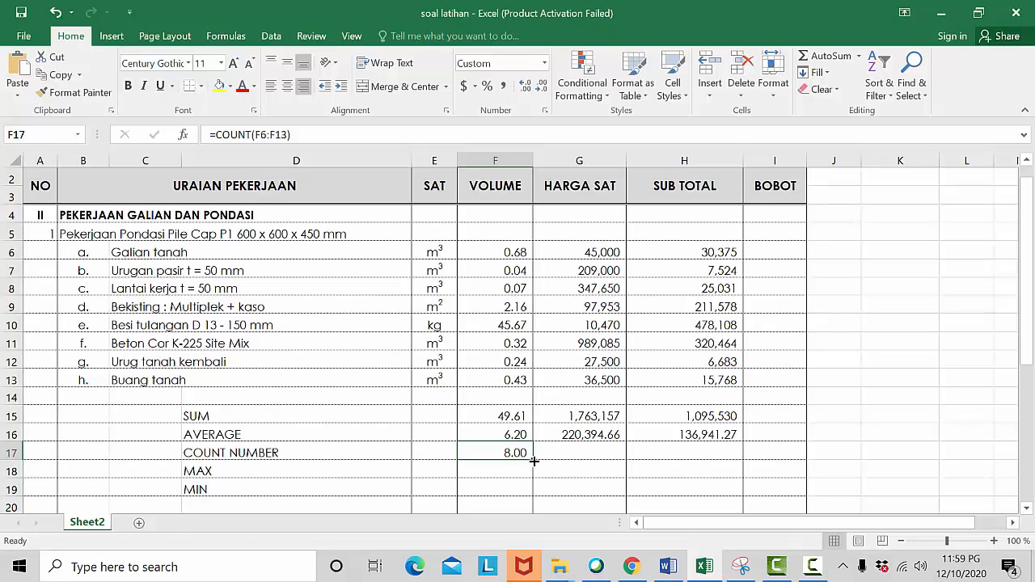
drag(534, 461, 733, 454)
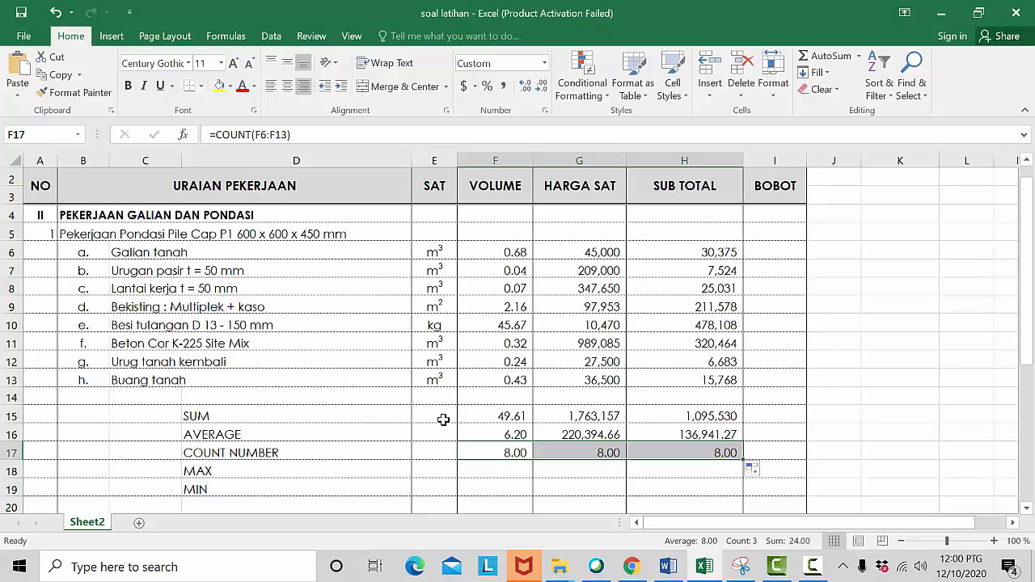
Find the largest volume in F6:F13 with the MAX function in F18 and copy the formula across to G18 and H18
click(497, 476)
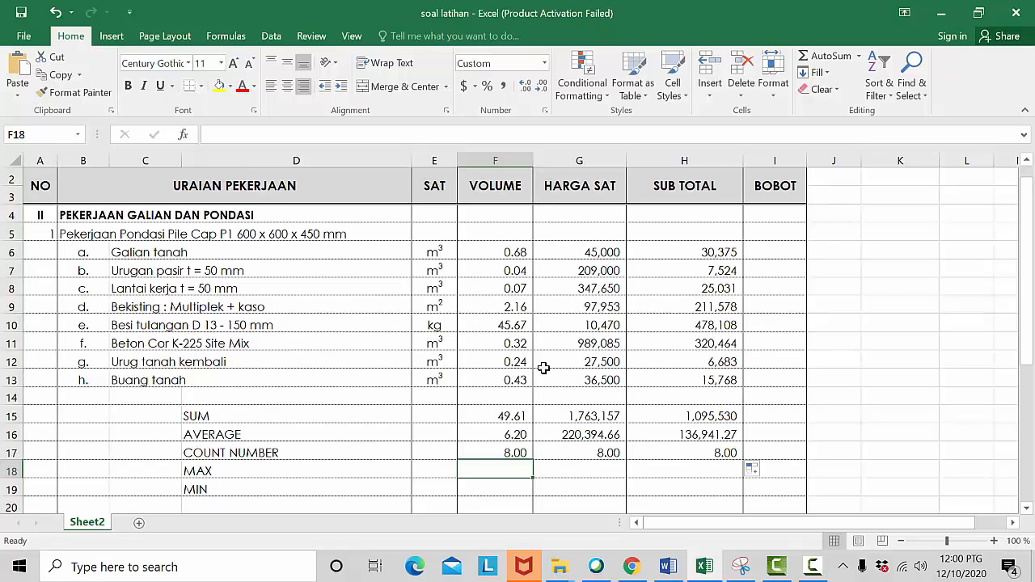
click(508, 323)
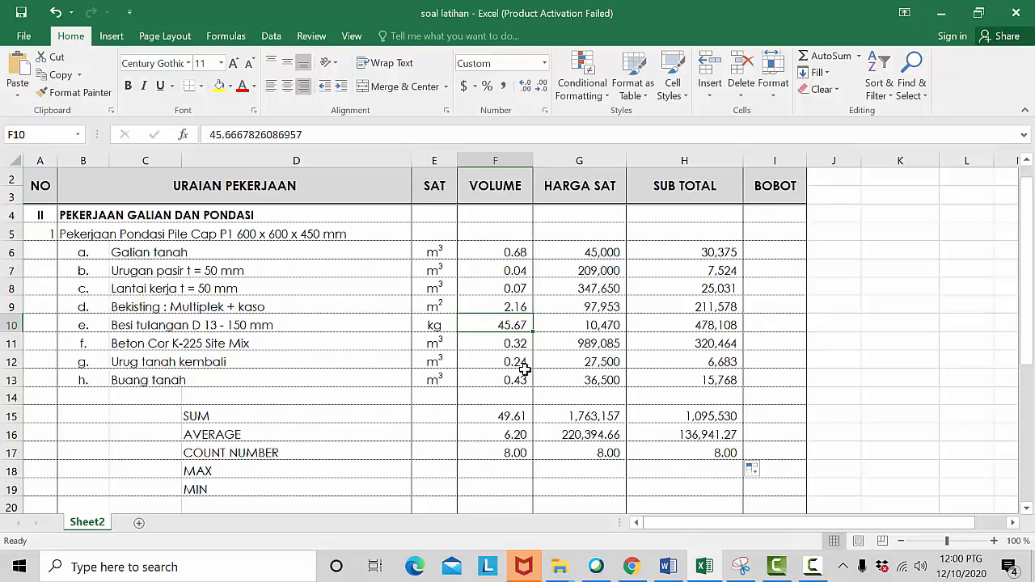
click(511, 469)
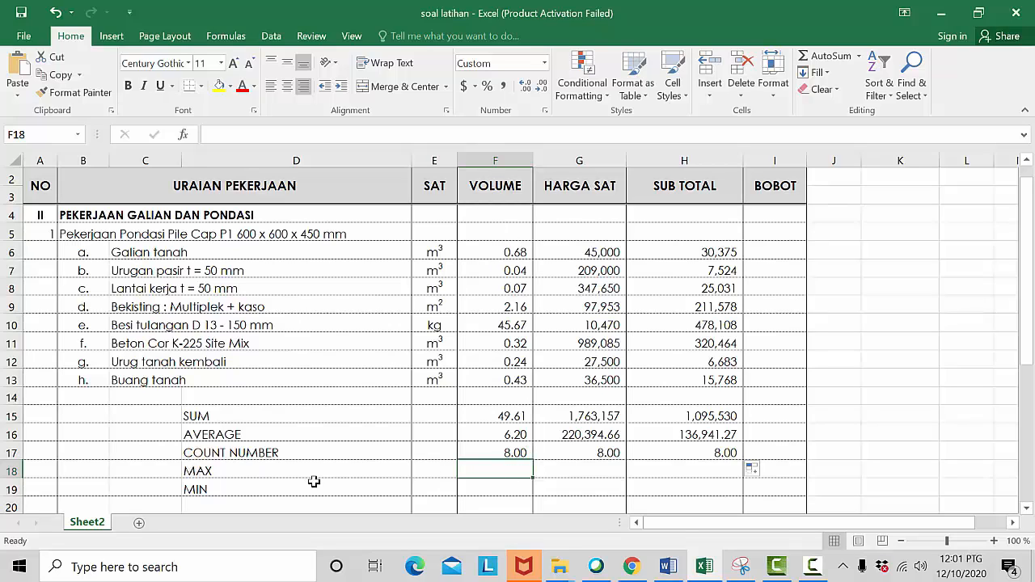
click(860, 58)
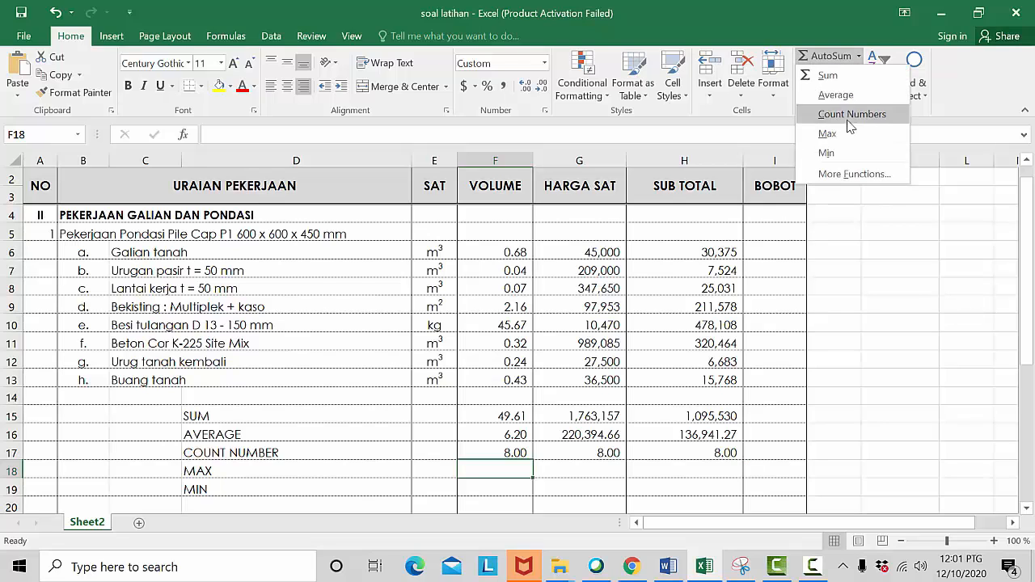
click(827, 134)
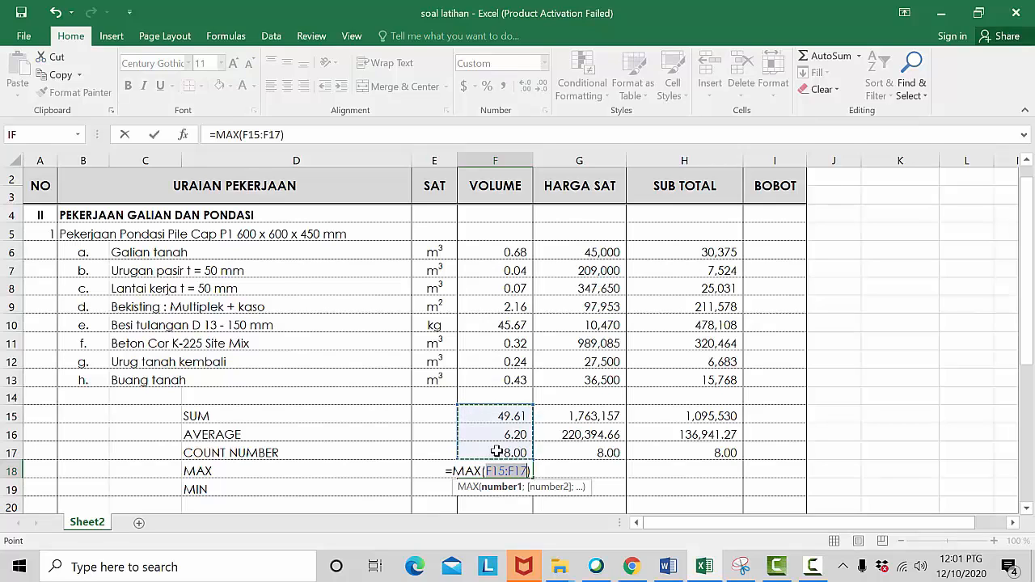
click(519, 253)
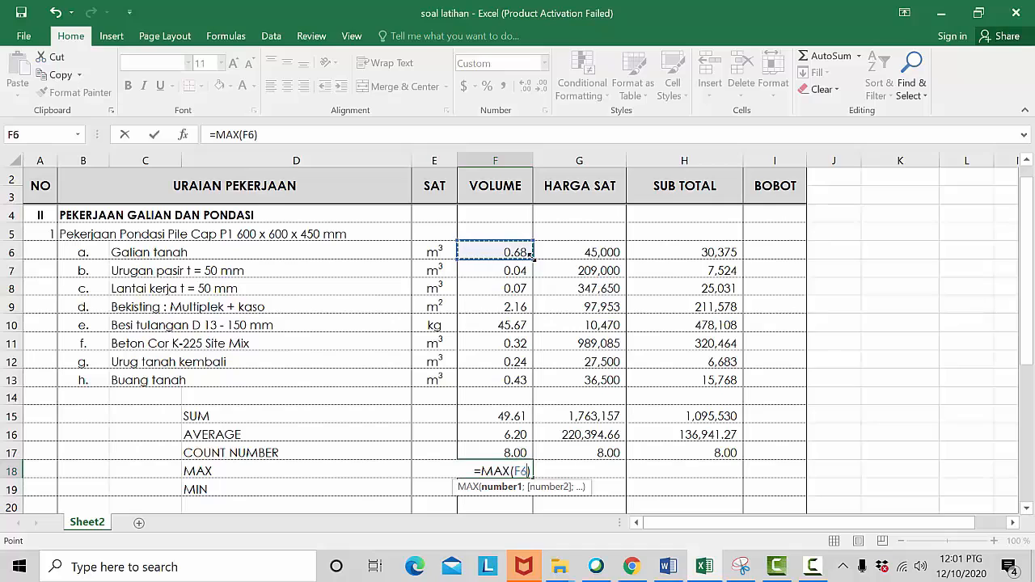
drag(531, 256, 532, 392)
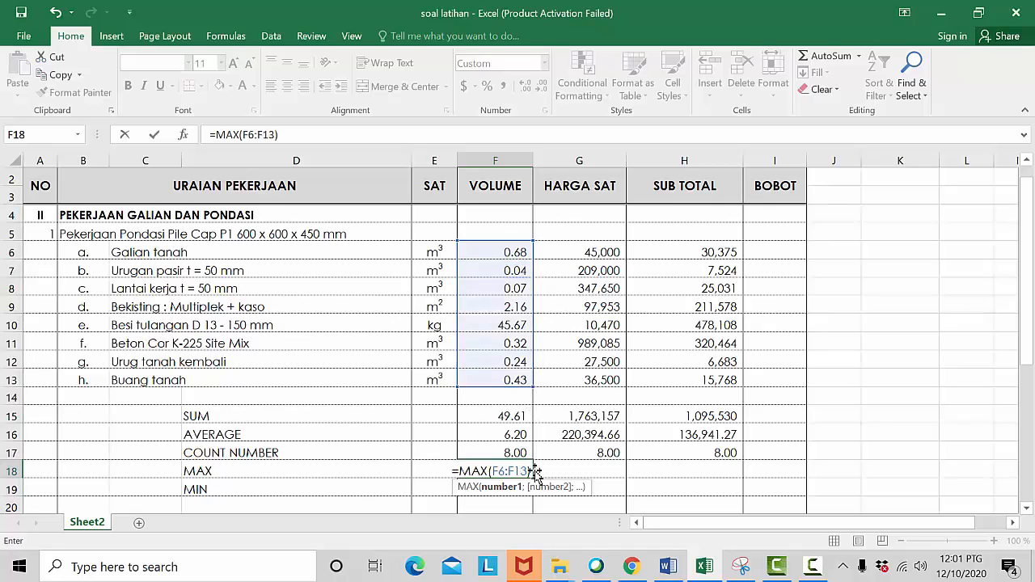
key(Return)
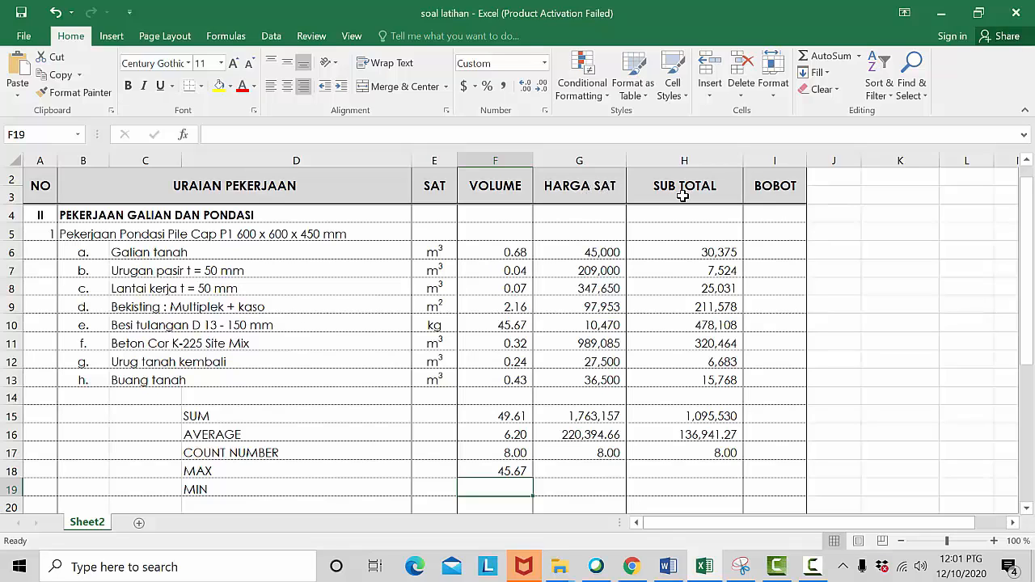
click(519, 471)
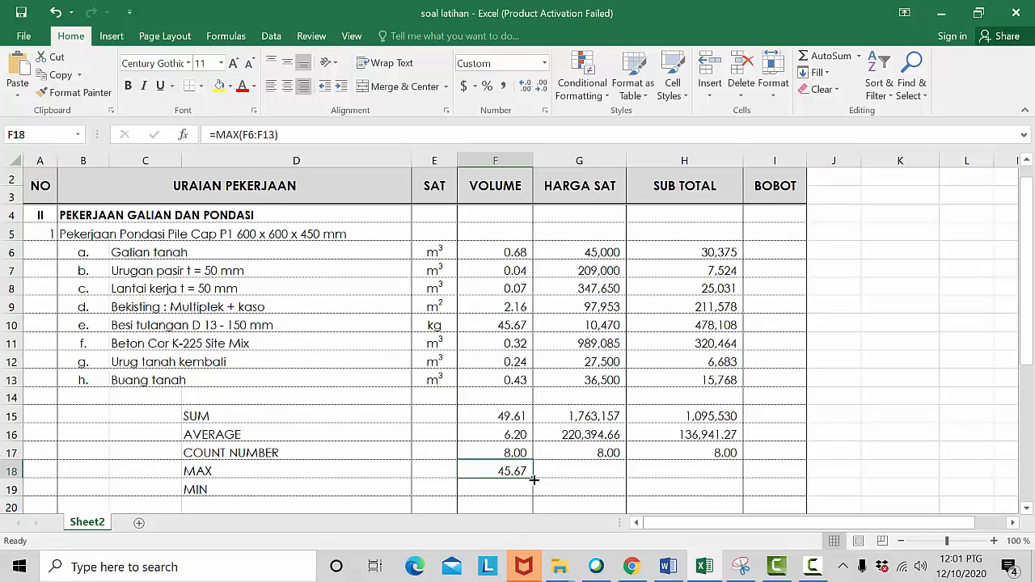
drag(534, 480, 726, 472)
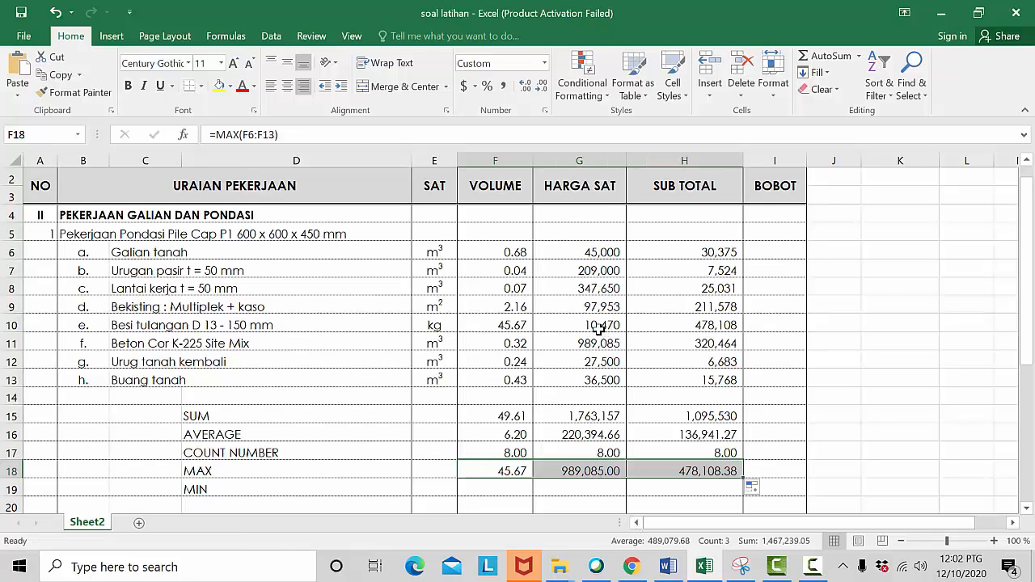
Check which cell ranges the copied MAX formulas in G18 and H18 refer to
double_click(603, 474)
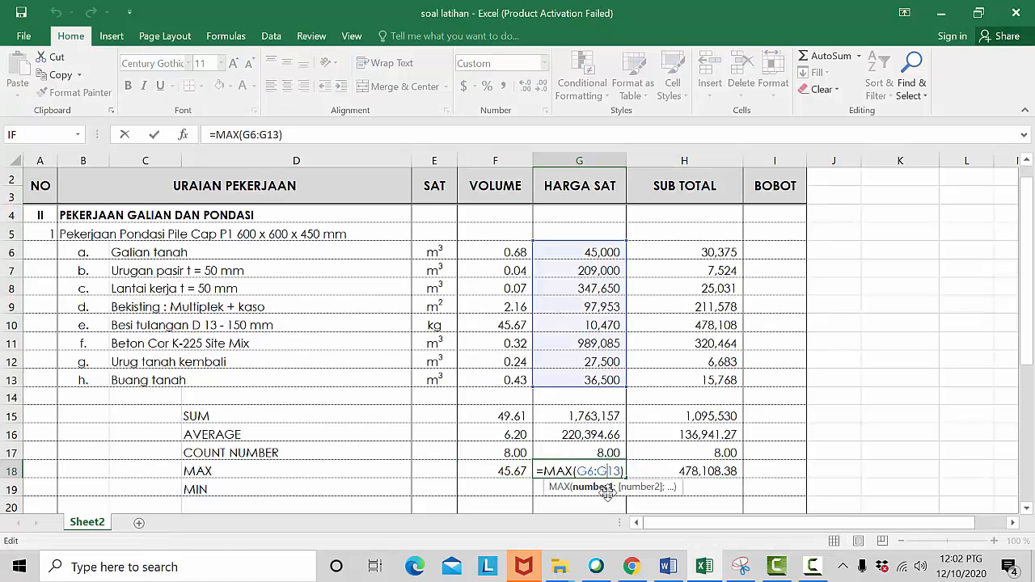
key(ctrl+Return)
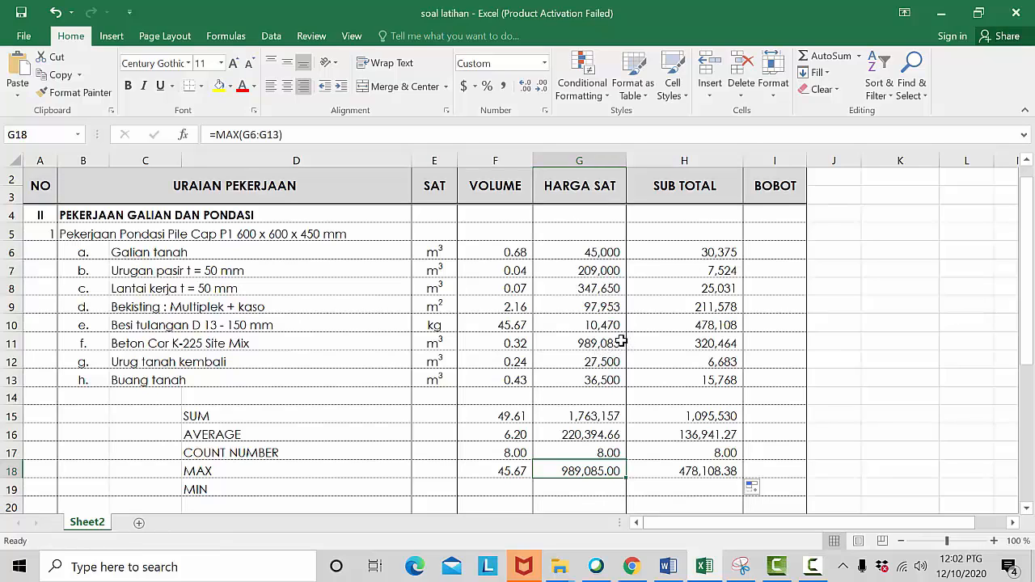
click(701, 472)
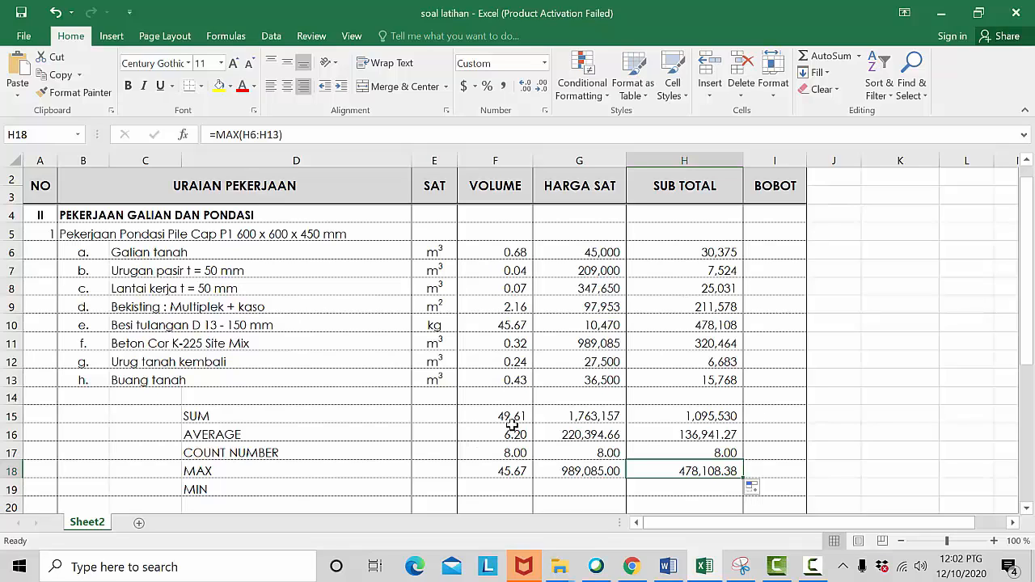
Find the smallest volume in F6:F13 with the MIN function in cell F19
click(509, 489)
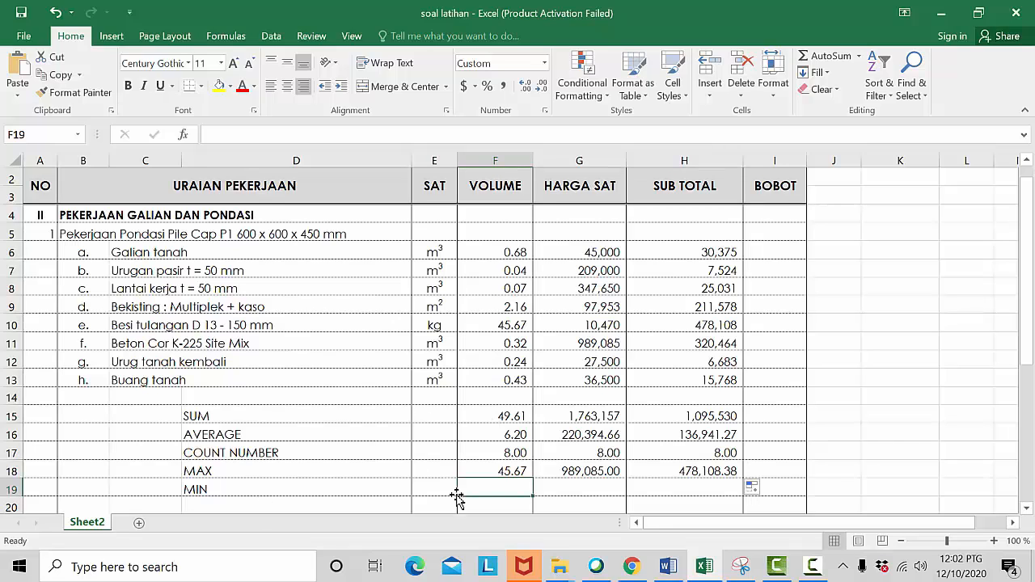
click(859, 56)
click(827, 153)
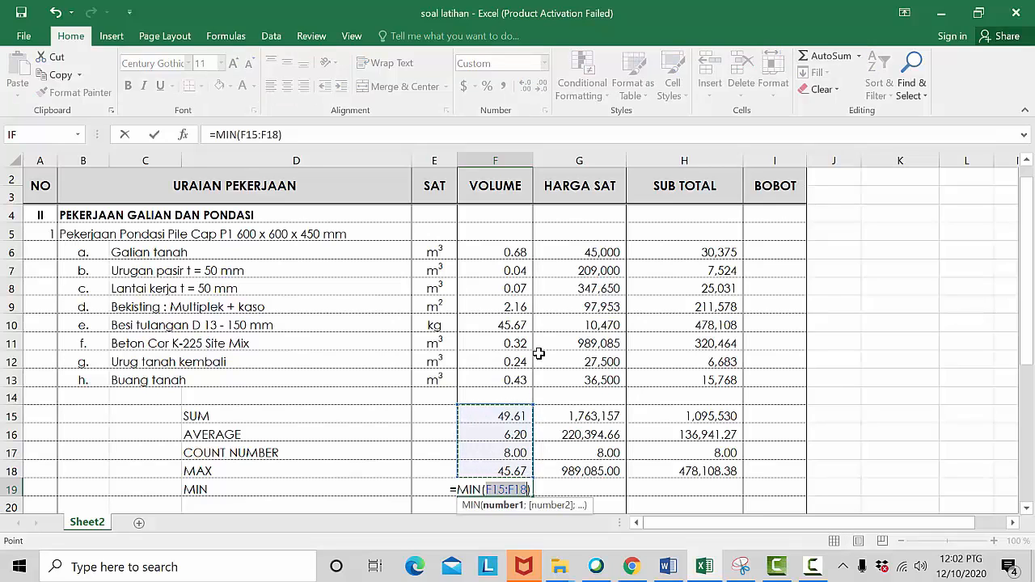
click(513, 251)
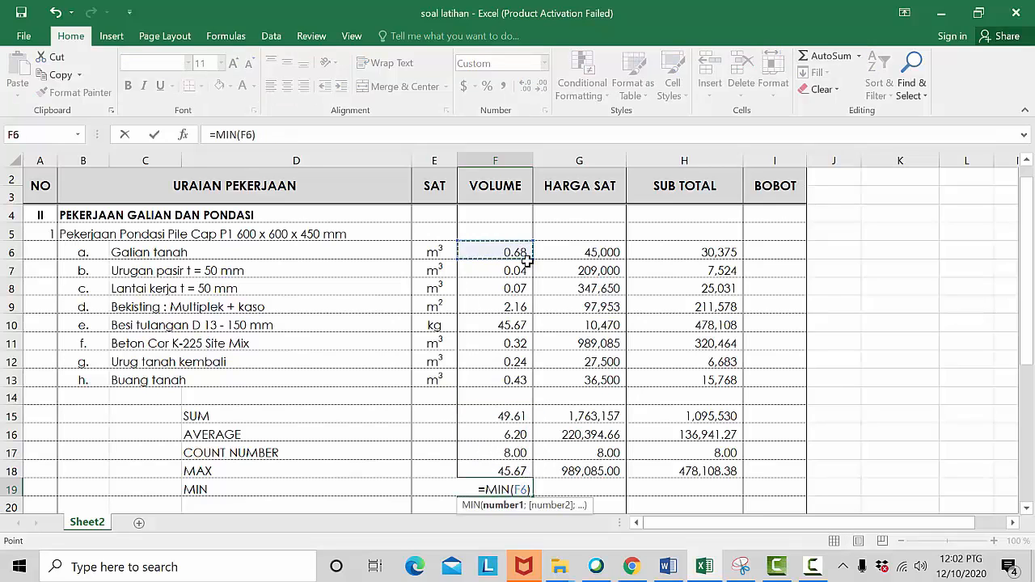
drag(533, 257, 537, 381)
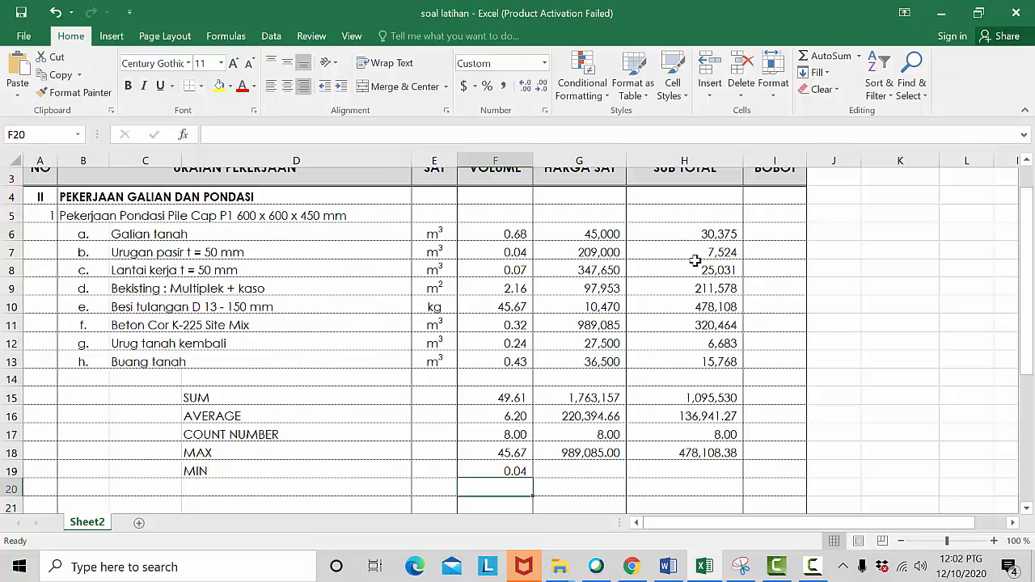
drag(1028, 274, 1031, 259)
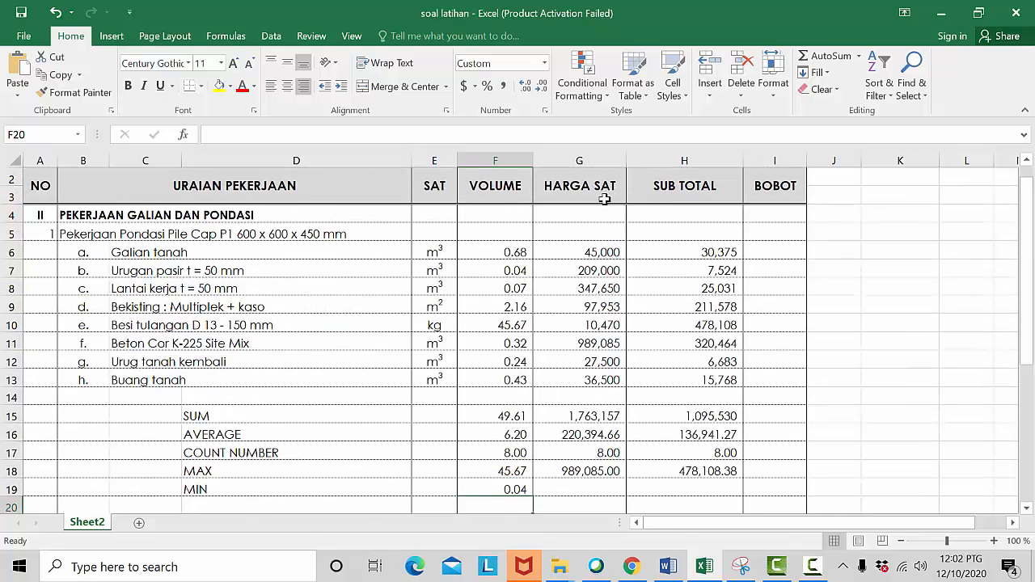
Copy the MIN formula from F19 across to G19 and H19 and check the copied formulas' ranges
click(513, 486)
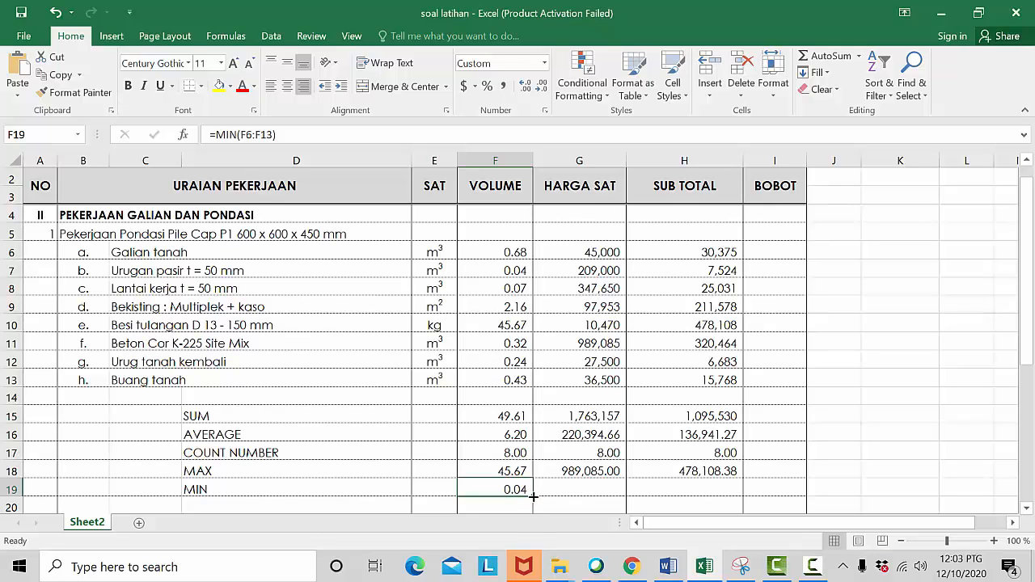
drag(533, 497, 728, 489)
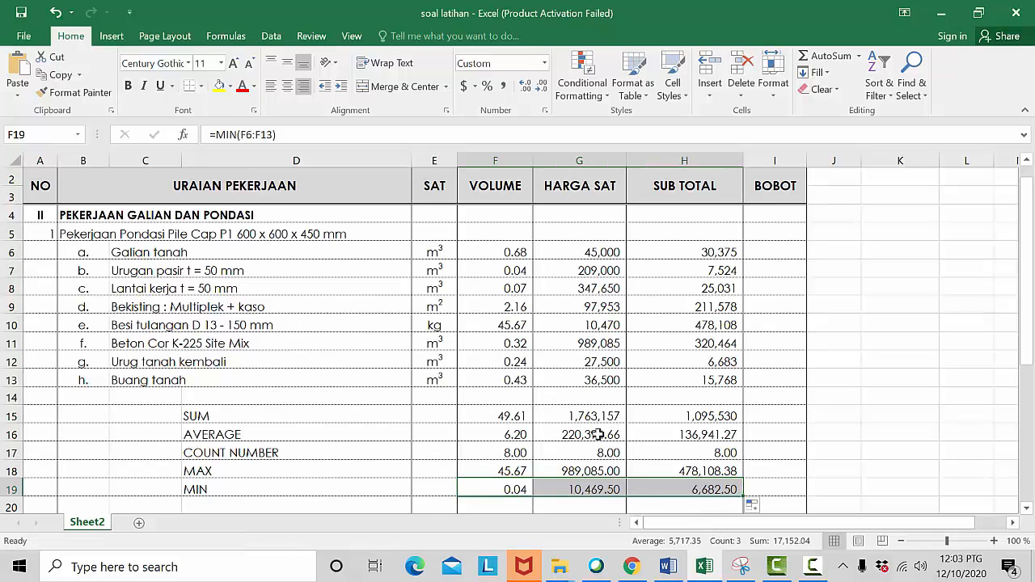
click(601, 490)
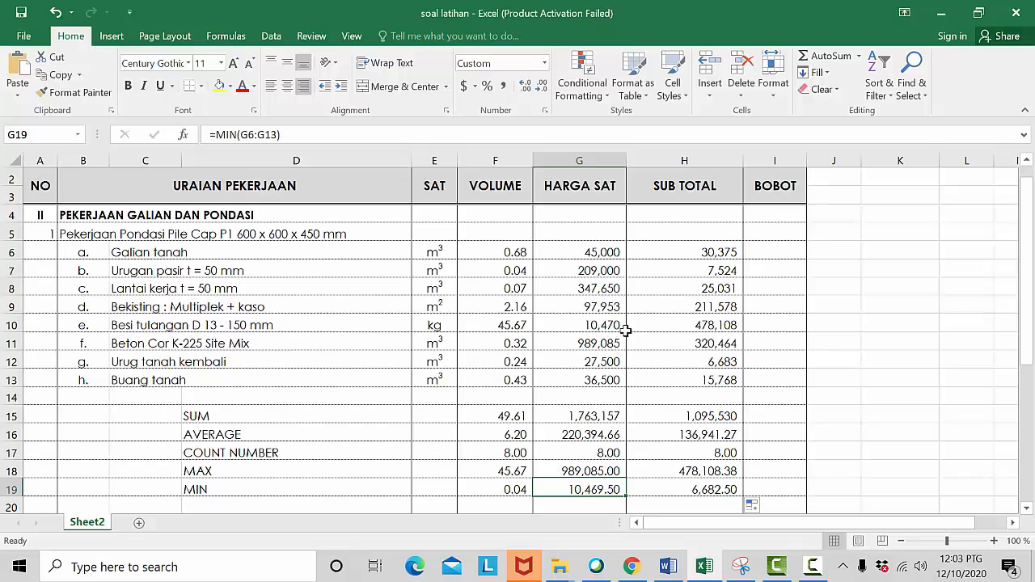
click(705, 489)
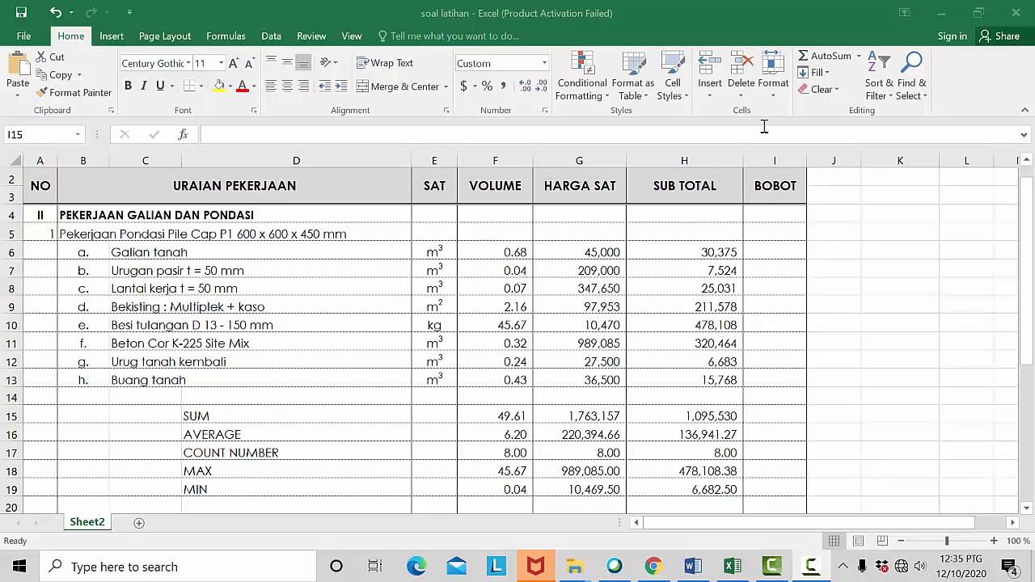
Insert an IF function in BOBOT cell I6 with the logical test H6<100000
click(782, 253)
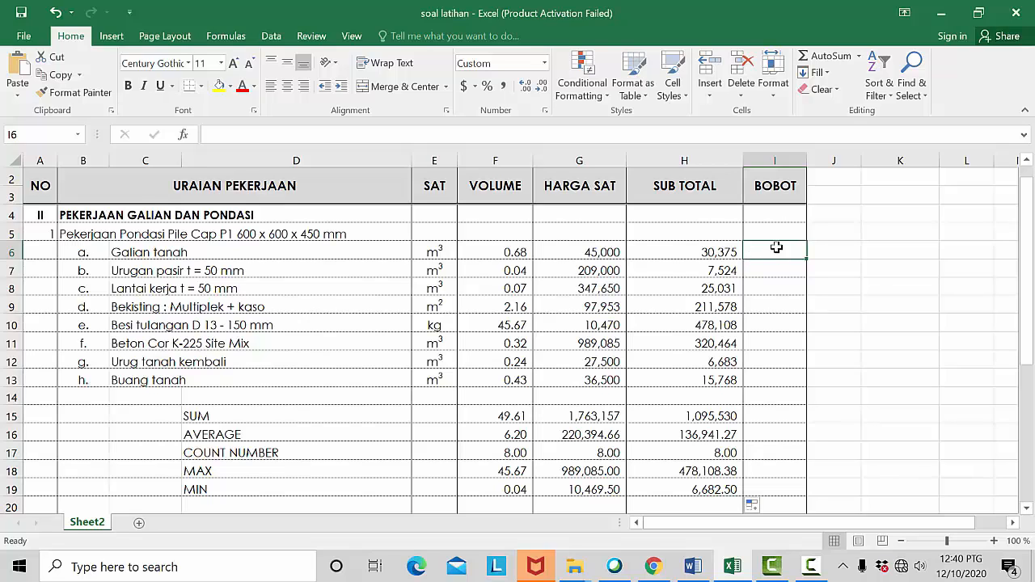
click(860, 57)
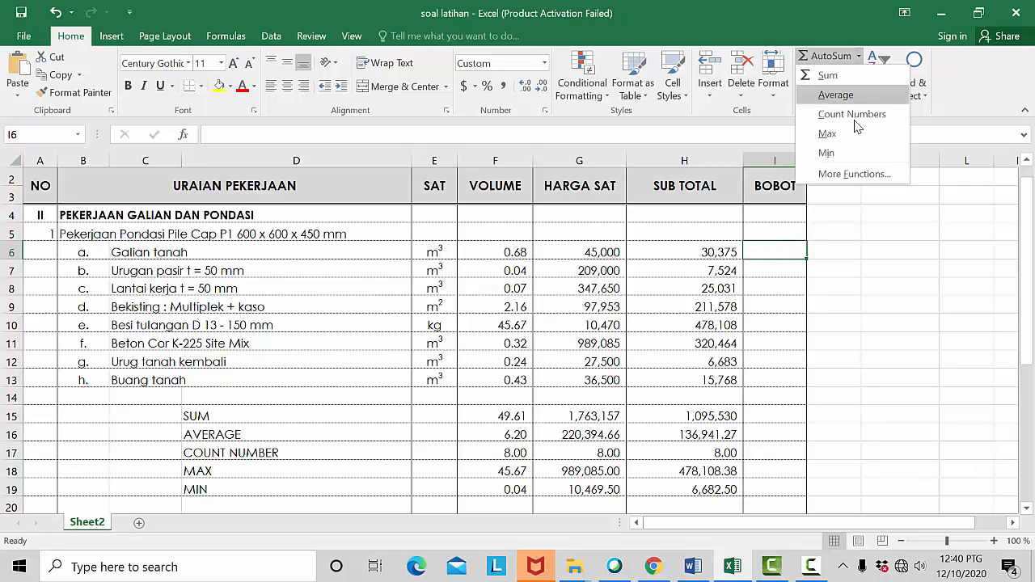
click(854, 173)
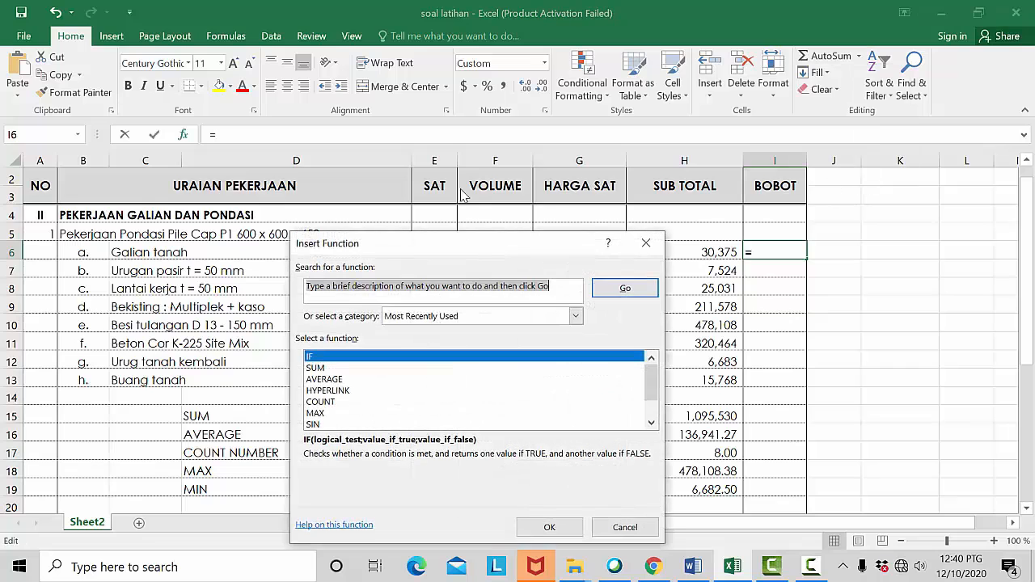
click(322, 357)
click(548, 527)
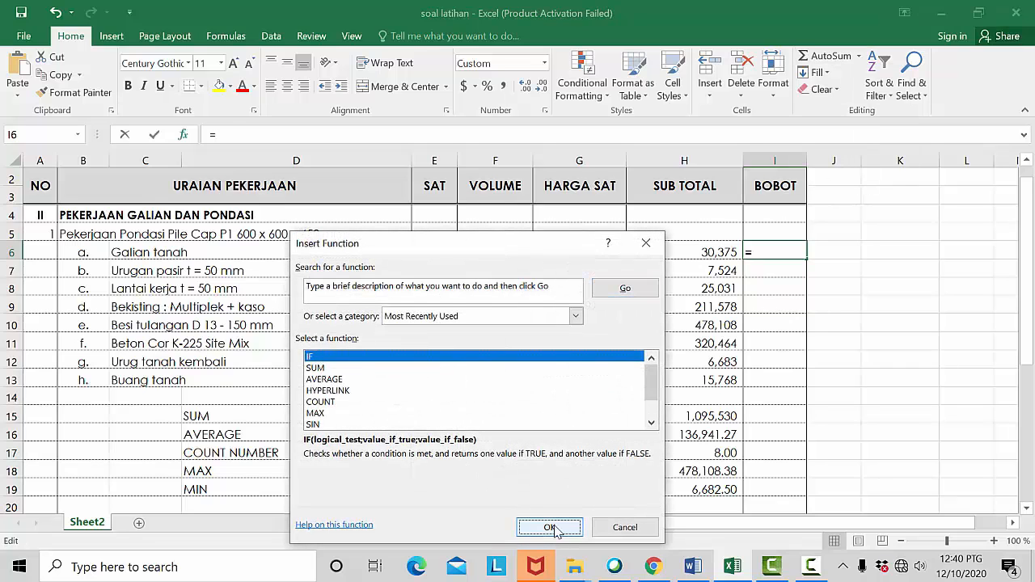
drag(613, 285, 521, 323)
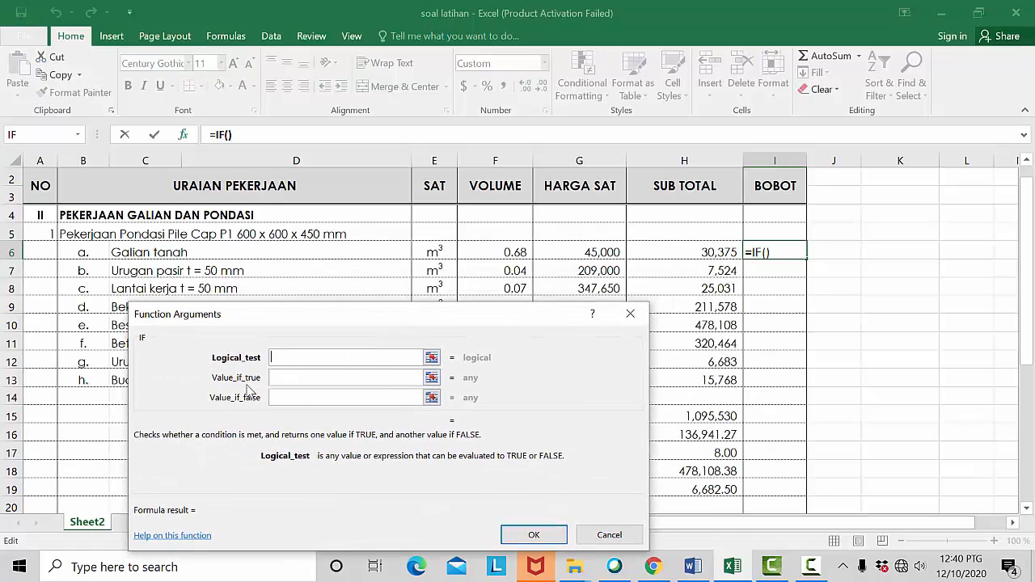
click(685, 253)
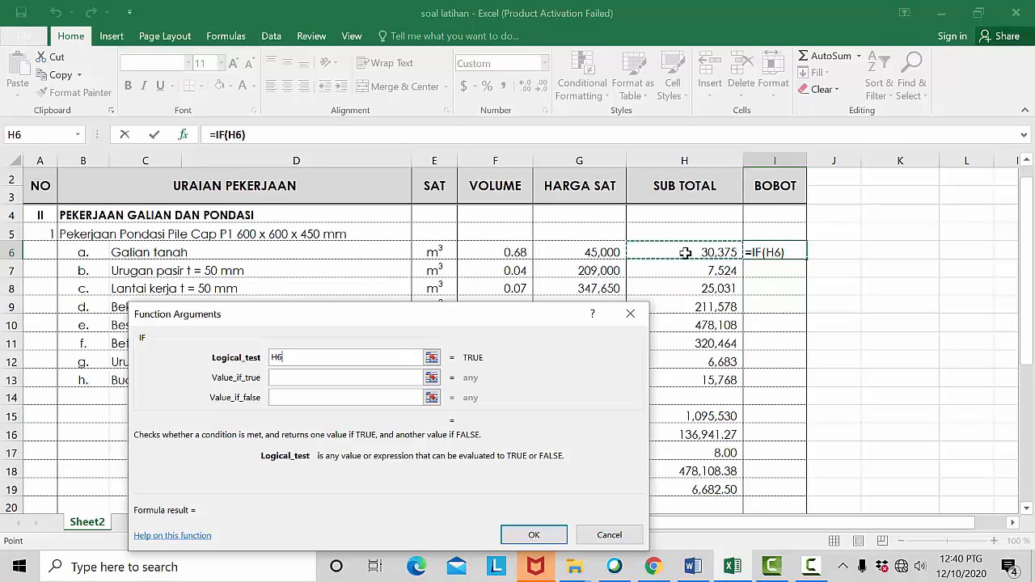
text(<)
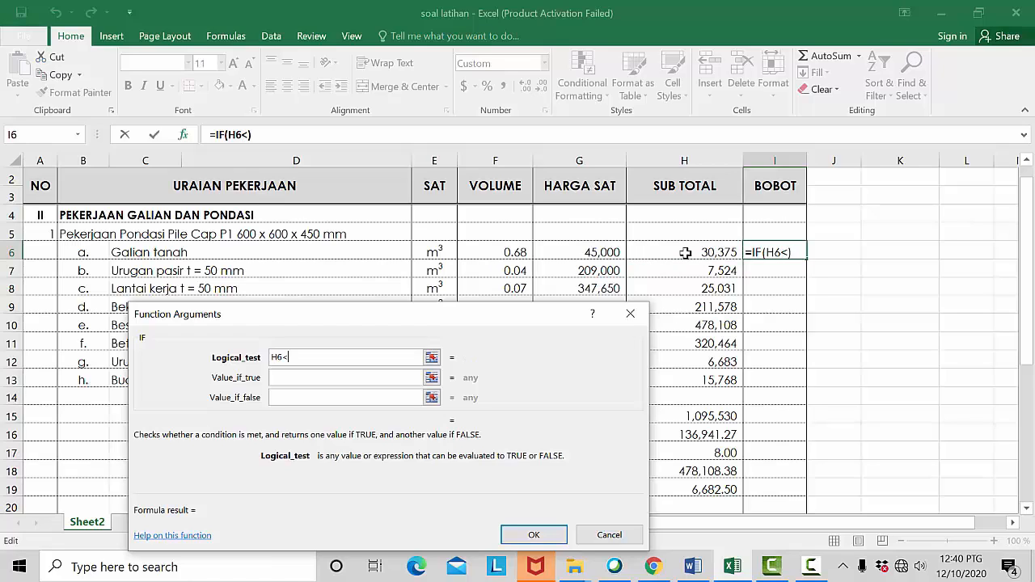
text(1000)
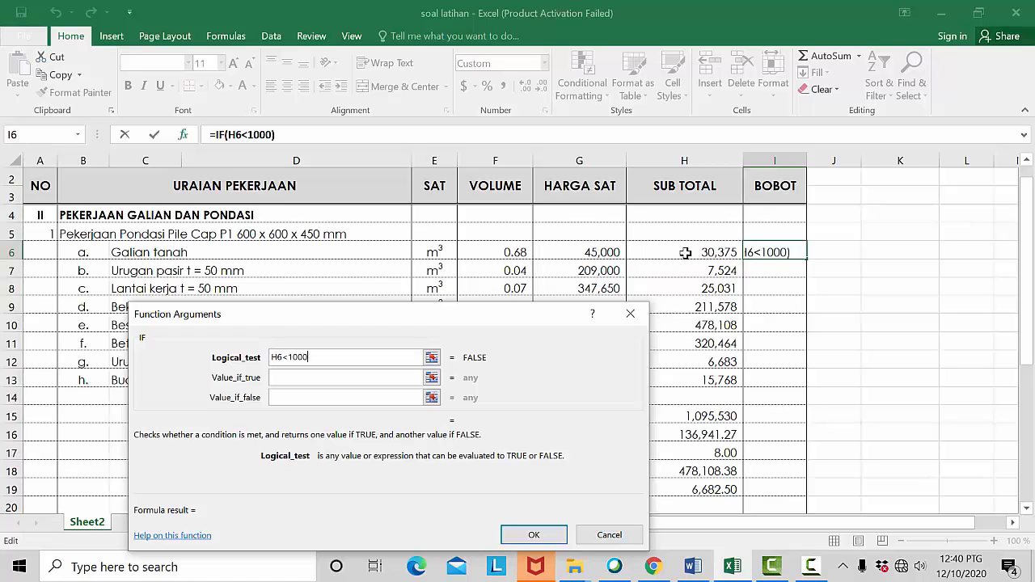
text(00)
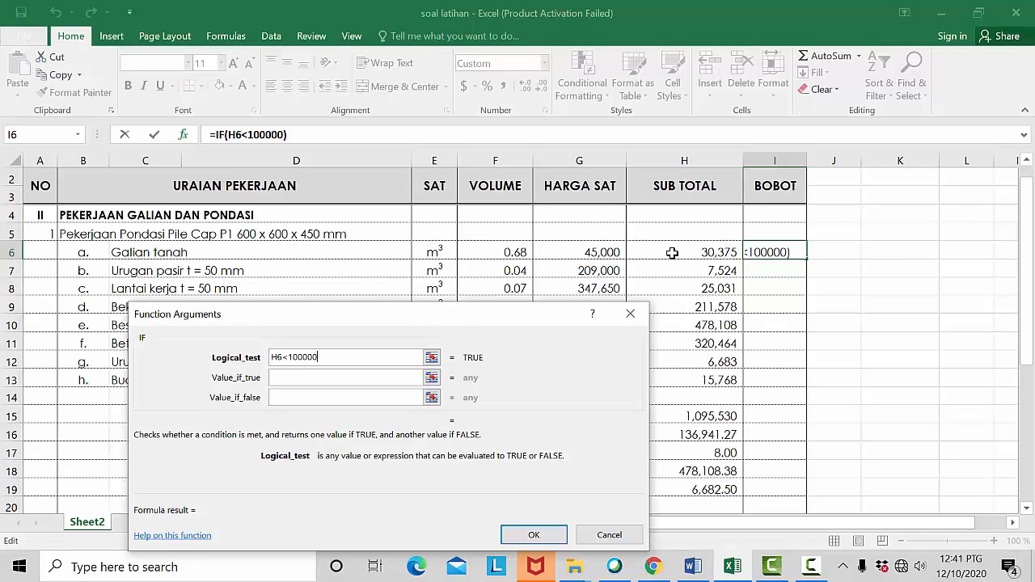
Make the IF formula return "MURAH" when true and "MAHAL" when false, and fill it down from I6 to I13
click(284, 378)
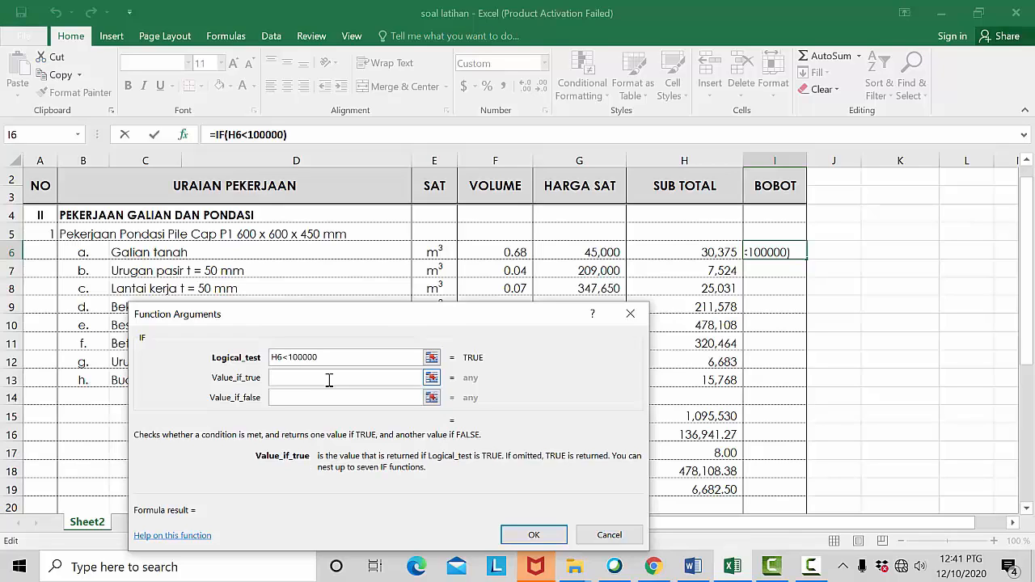
text(MURAH)
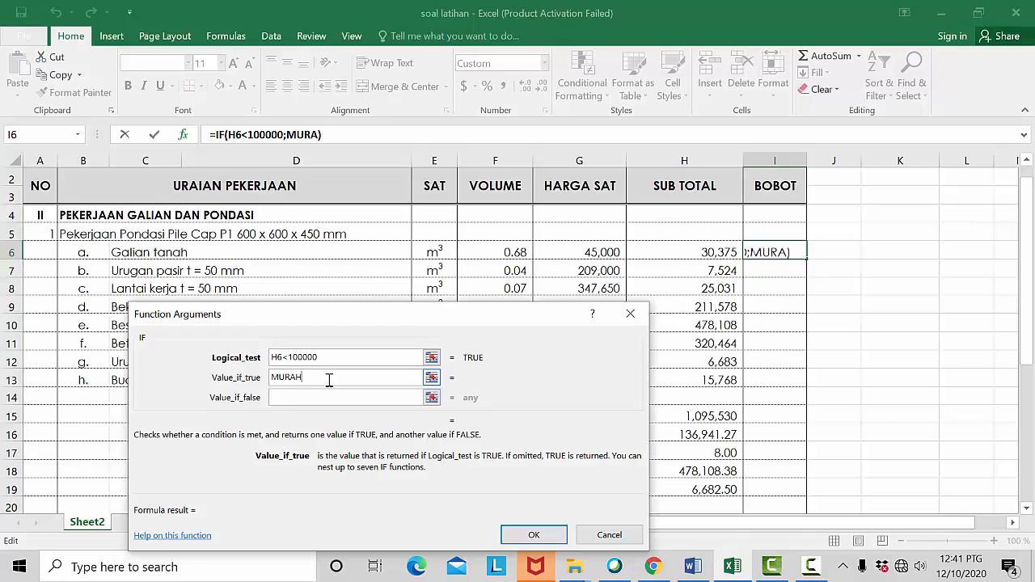
click(339, 396)
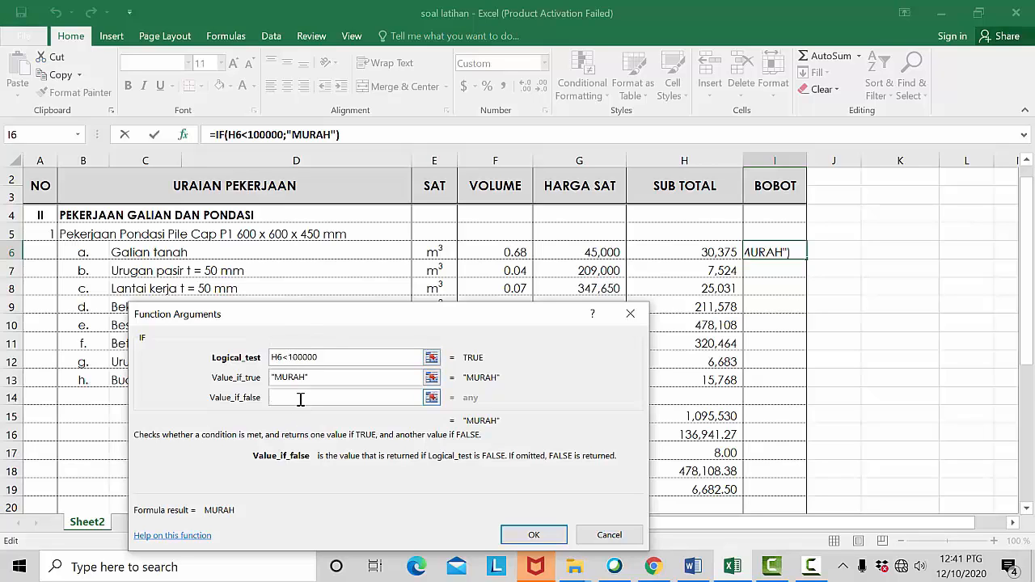
text(MAHAL)
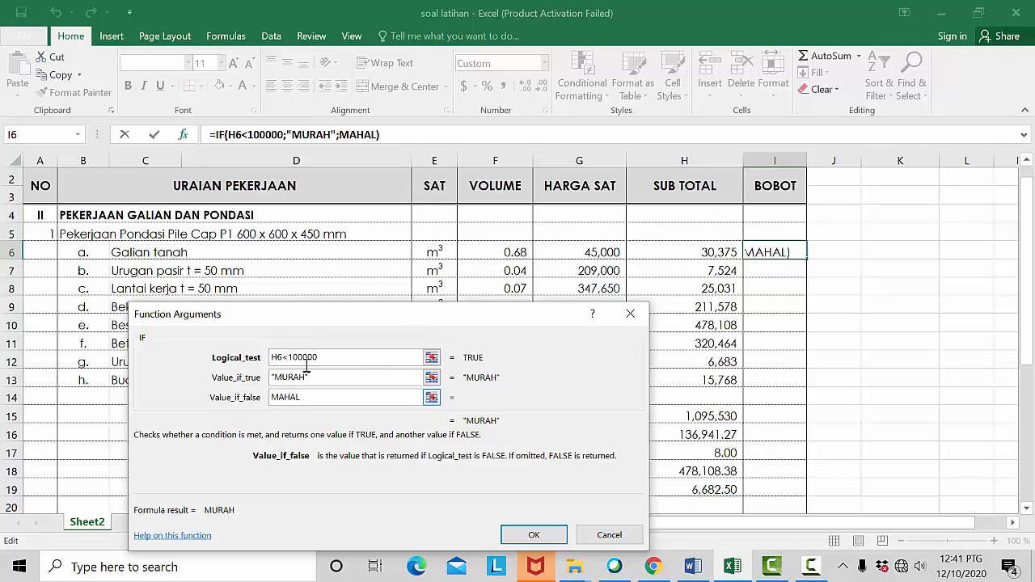
key(Return)
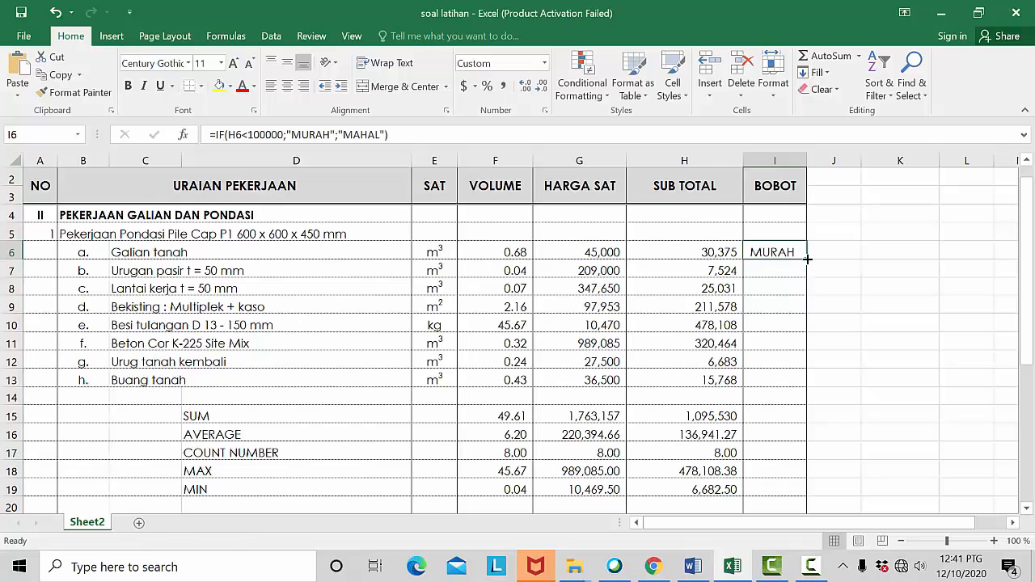
drag(808, 259, 798, 382)
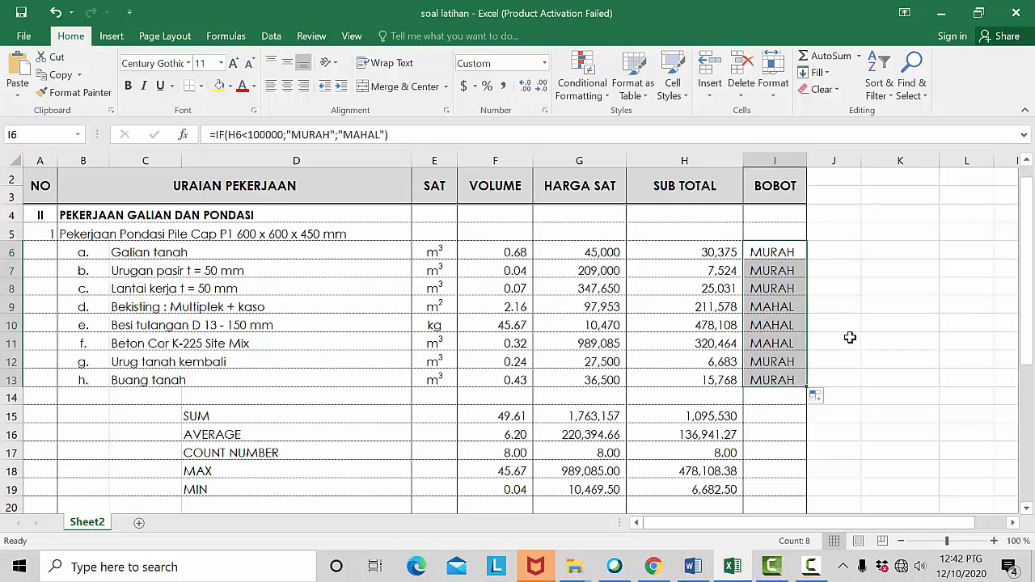
Highlight the MURAH cells I6:I8 and I12:I13 with a yellow fill
click(793, 253)
drag(792, 252, 788, 289)
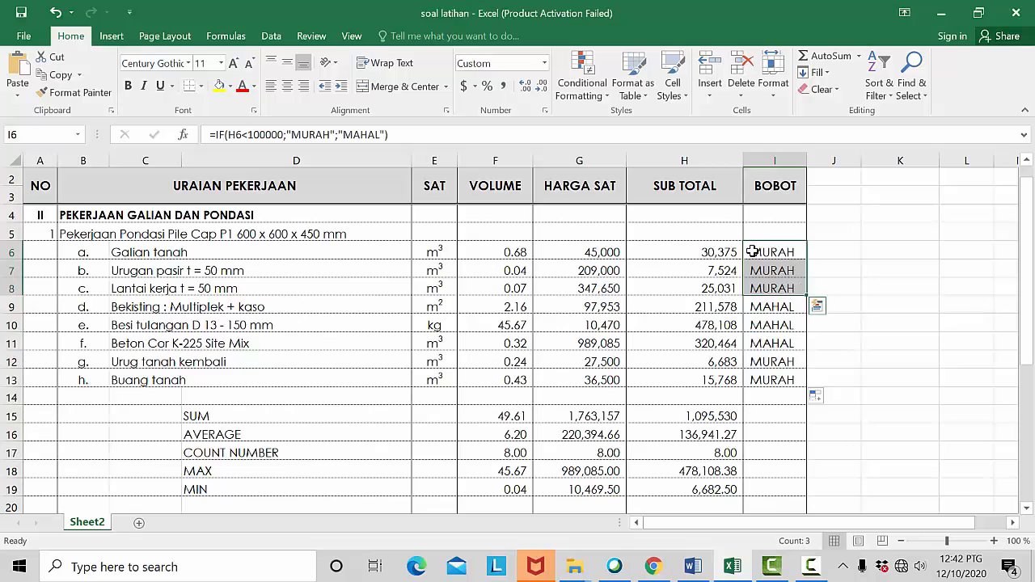
click(220, 86)
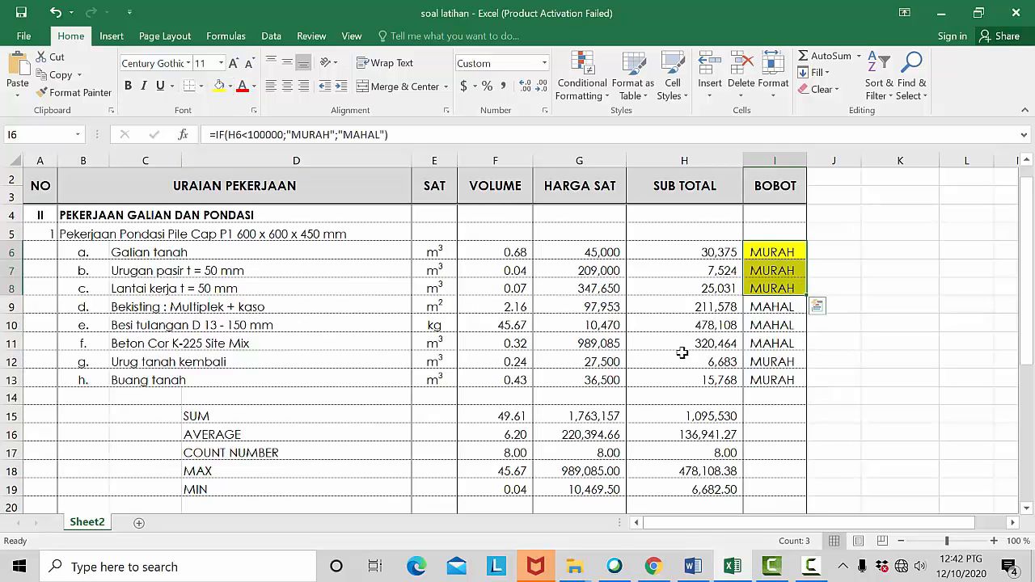
drag(767, 362, 769, 376)
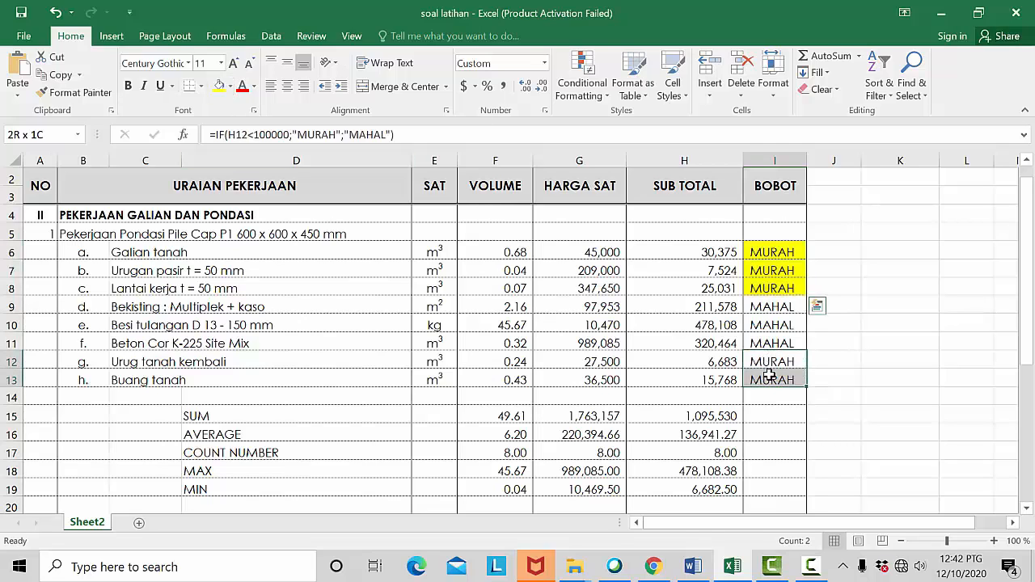
click(220, 86)
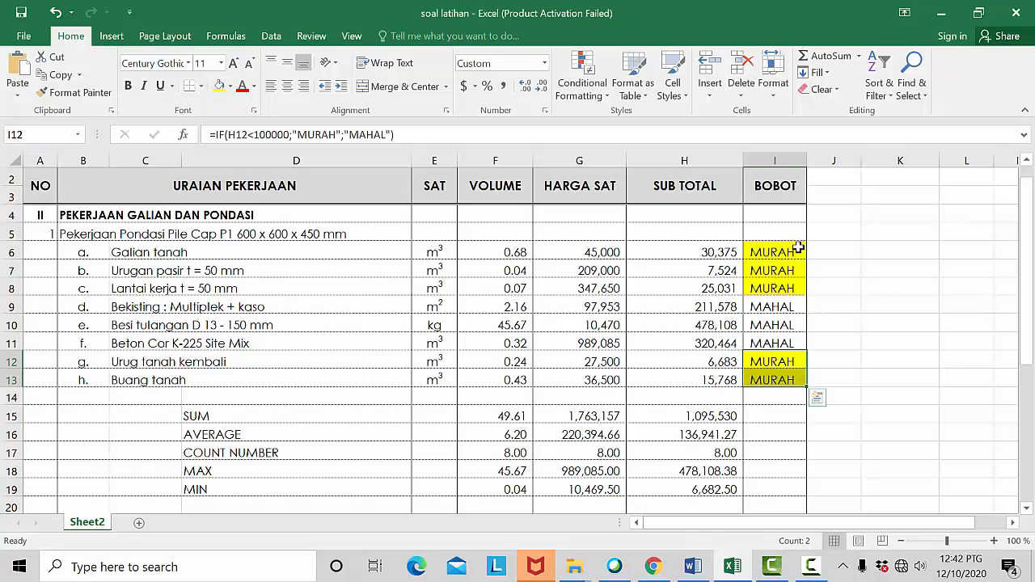
Compare the sub totals in H6:H13 with their MURAH and MAHAL labels in the BOBOT column
drag(794, 249, 789, 283)
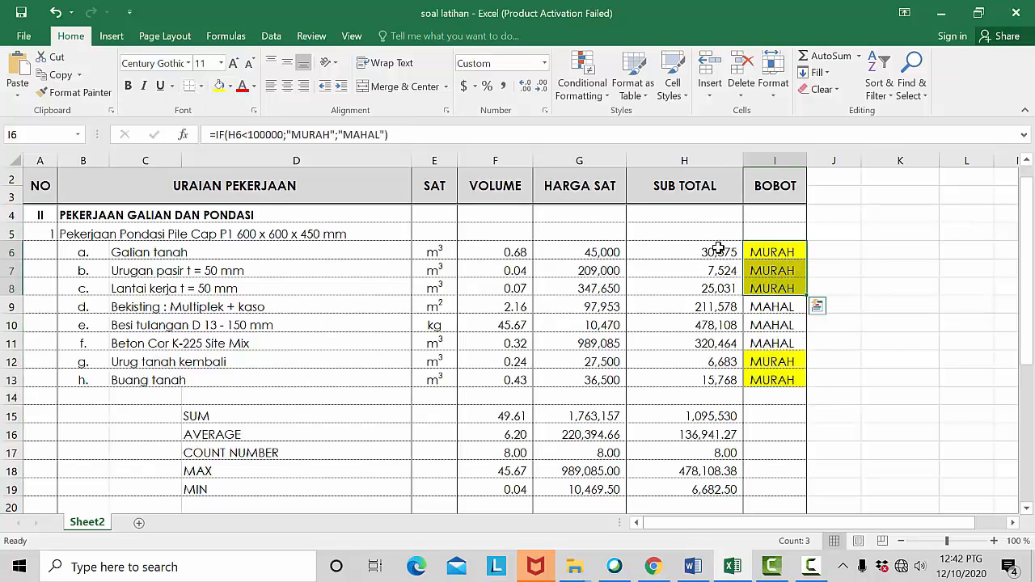
drag(719, 251, 723, 291)
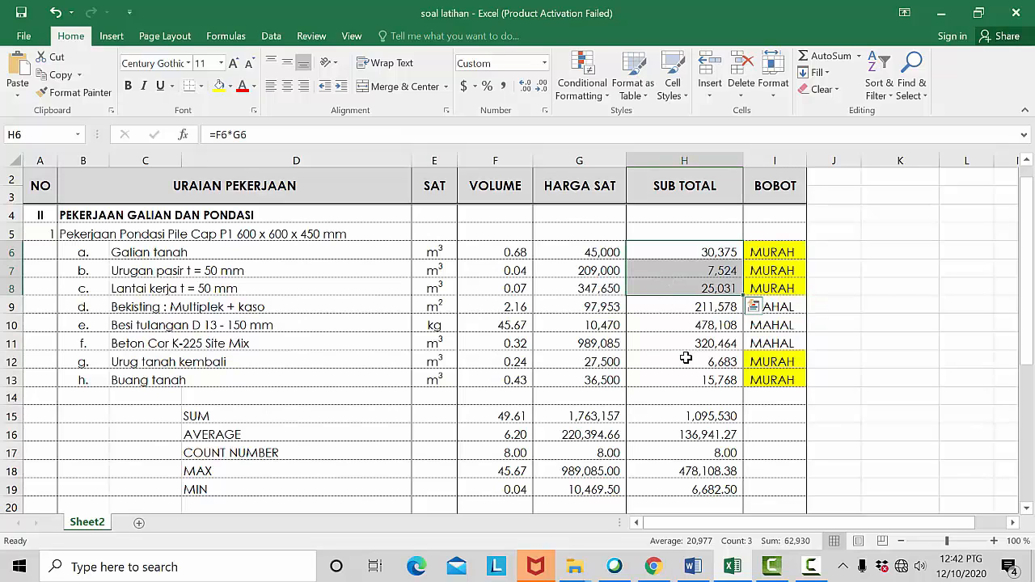
drag(686, 357, 718, 378)
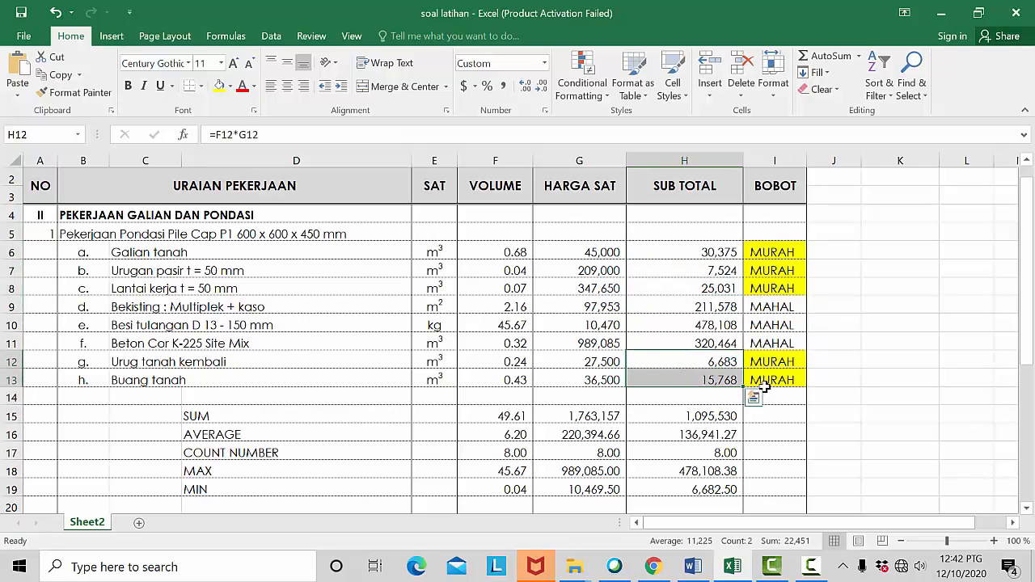
drag(674, 303, 672, 344)
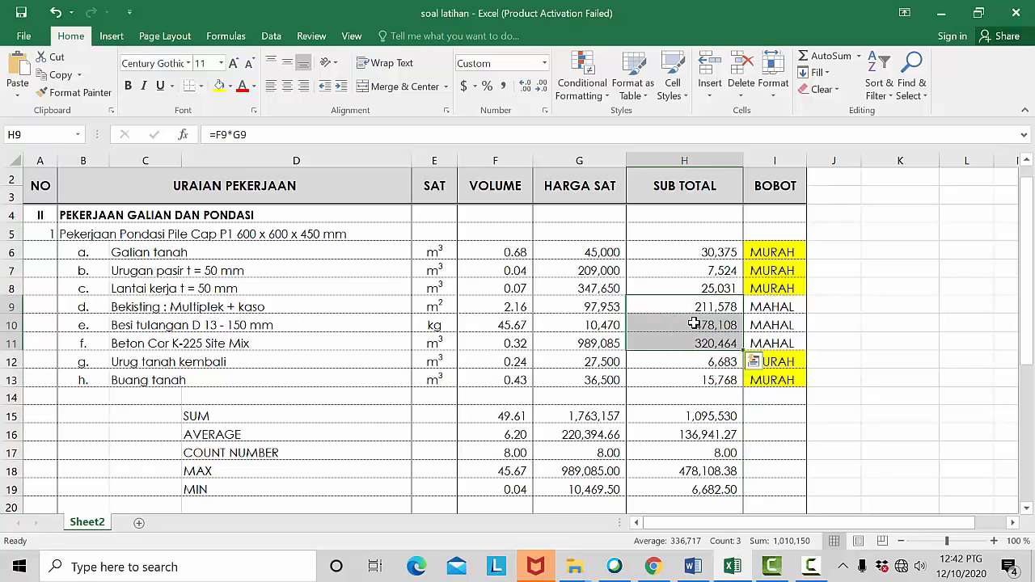
click(740, 324)
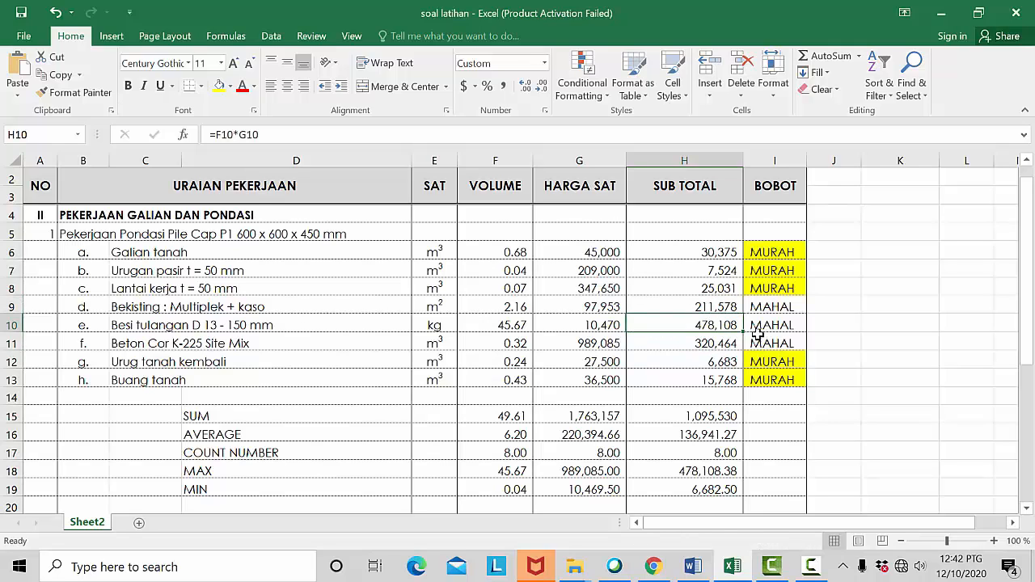